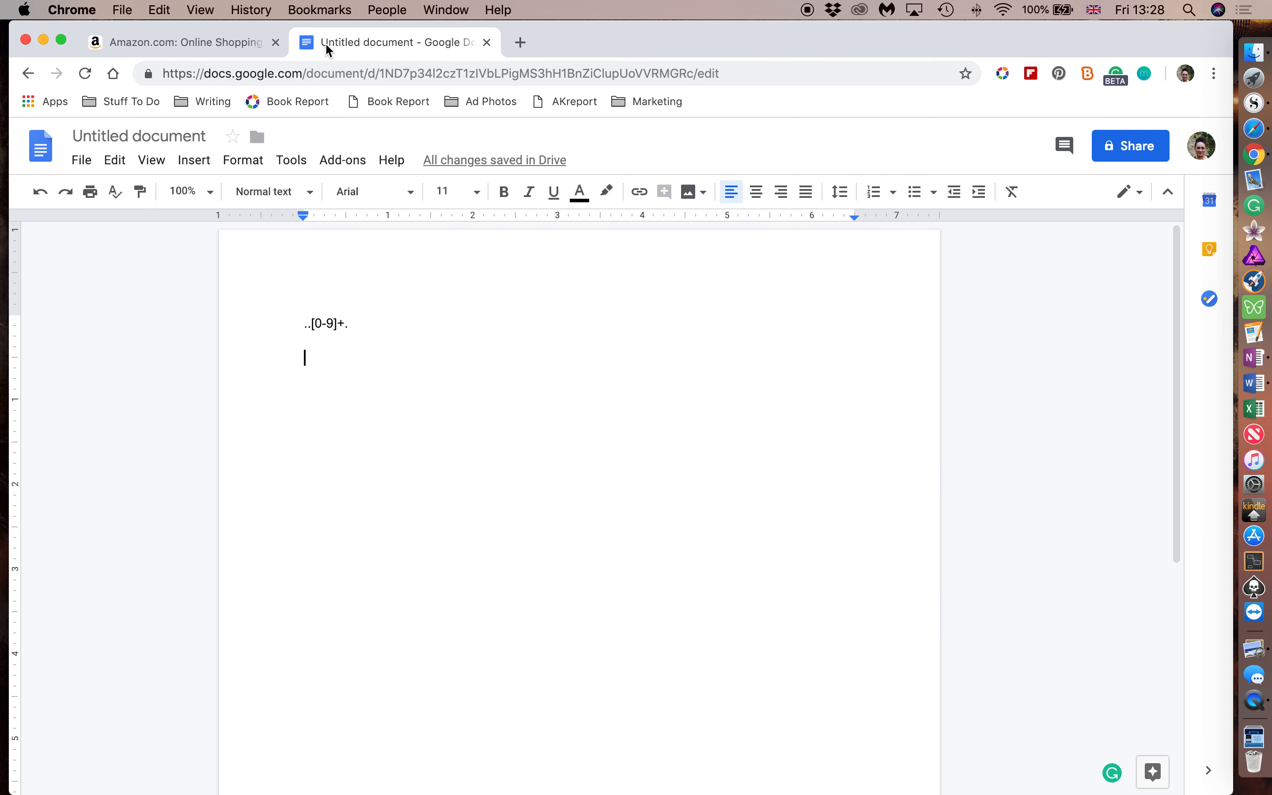
Switch to Amazon and search the Kindle Store for "Ya fantasy"
{"action": "left_click", "coordinate": [207, 47]}
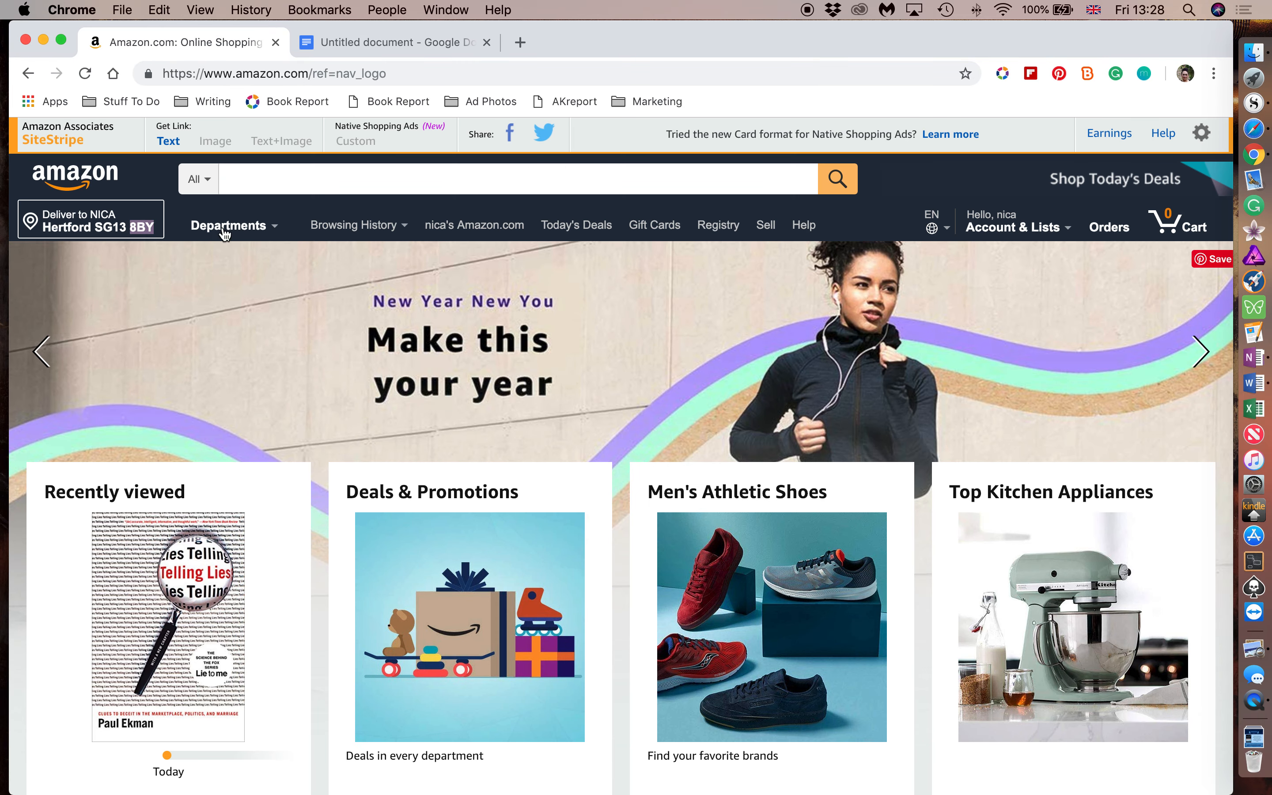
{"action": "left_click", "coordinate": [199, 179]}
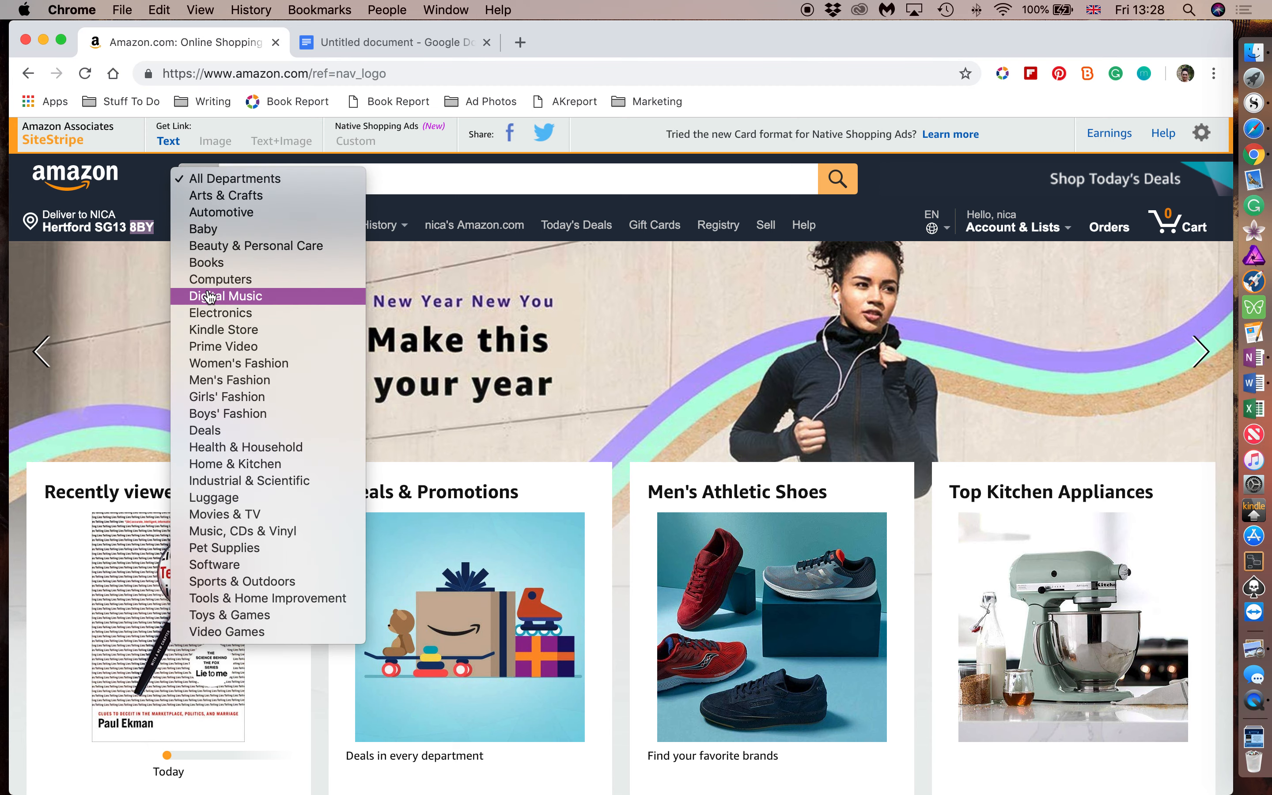
{"action": "left_click", "coordinate": [221, 331]}
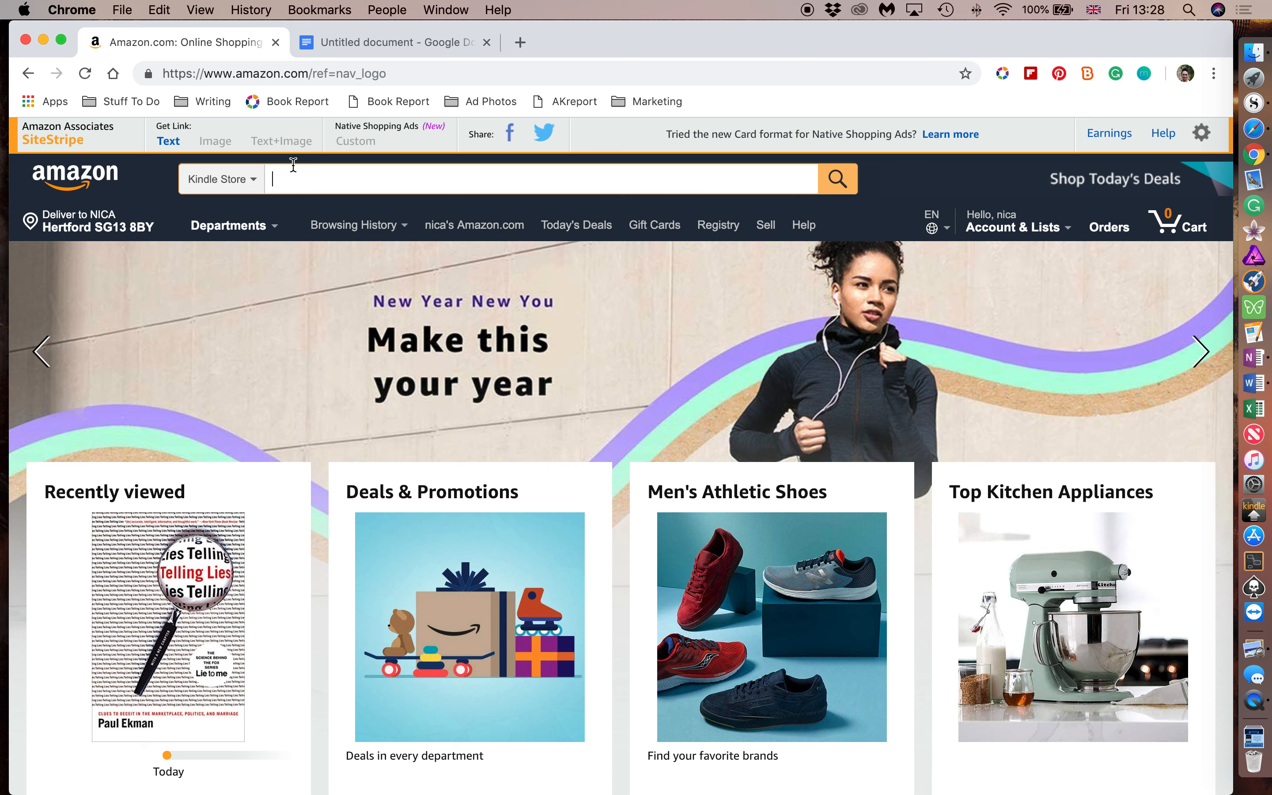
{"action": "type", "text": "Ya fantasy"}
{"action": "key", "text": "Return"}
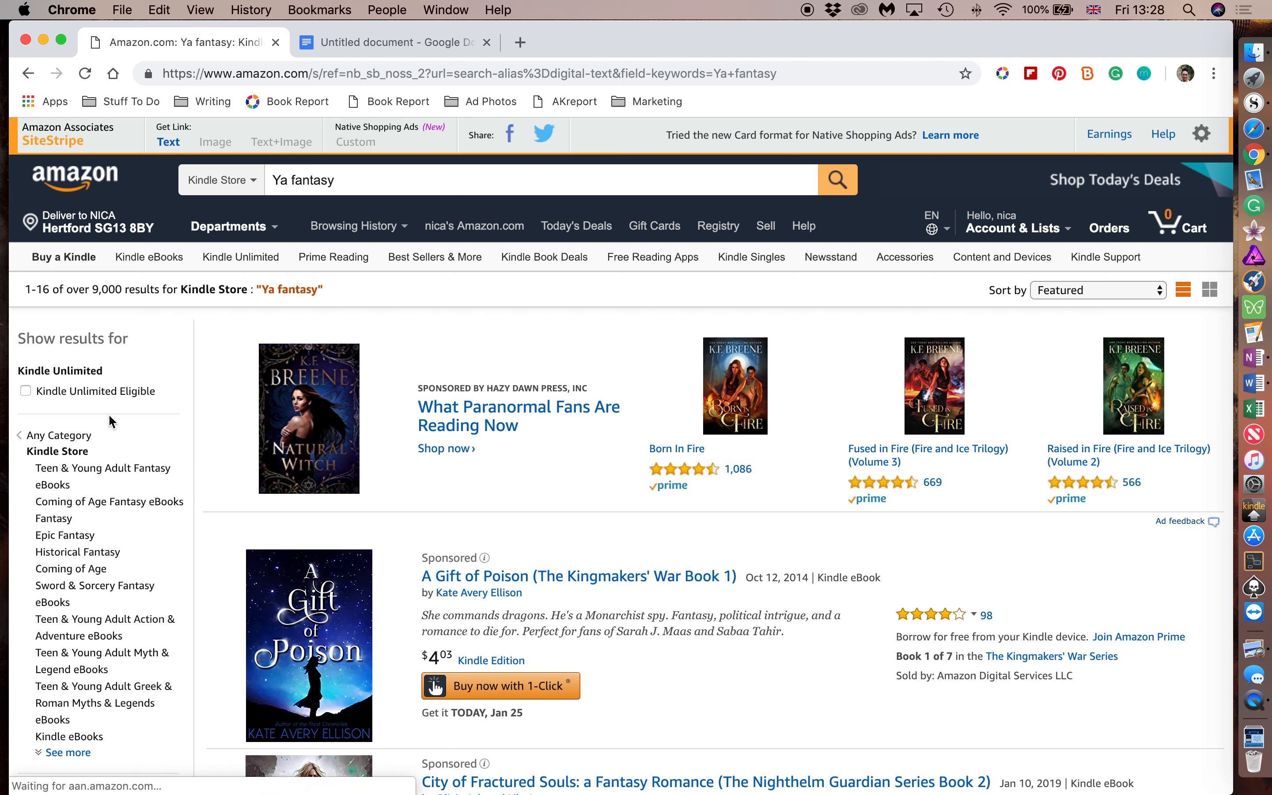
Expand the full list of Kindle Store categories and narrow the "Ya fantasy" results to the Fantasy category
{"action": "scroll", "coordinate": [109, 371], "scroll_direction": "down", "scroll_amount": 3}
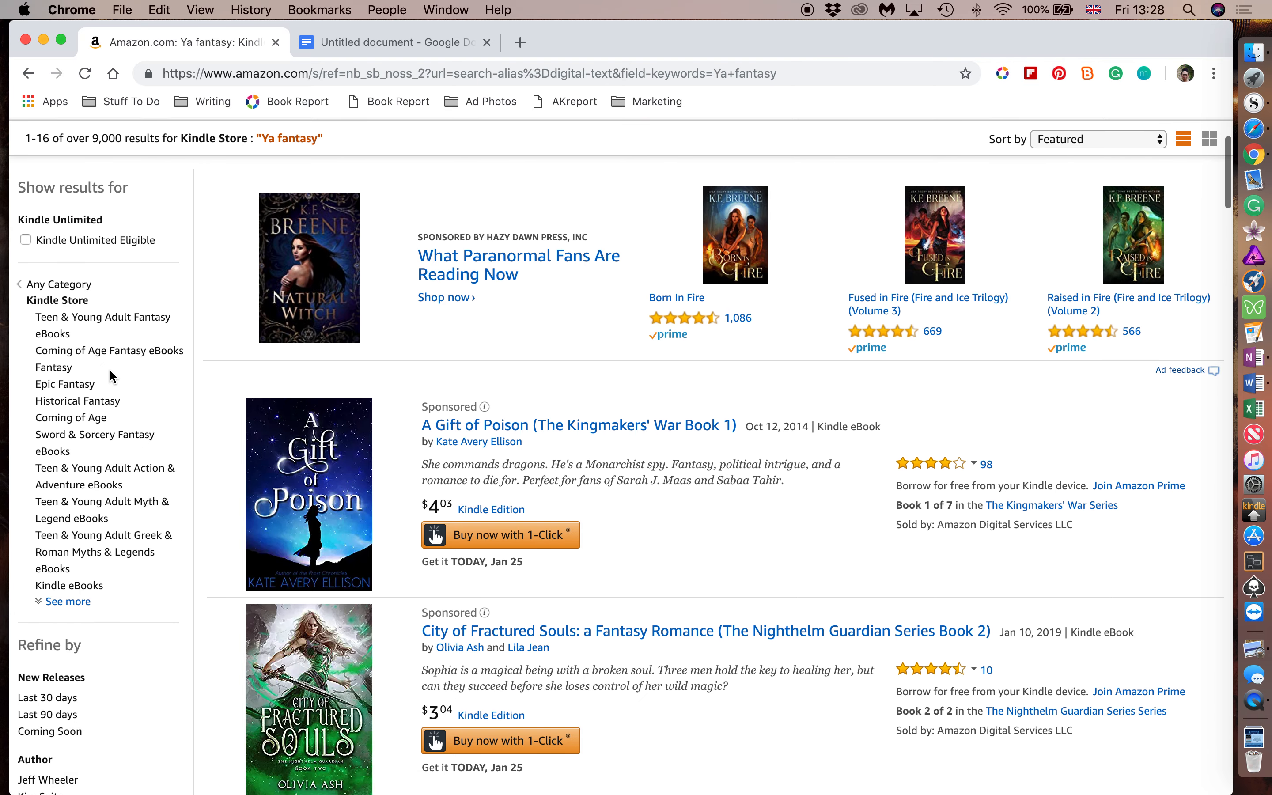
{"action": "scroll", "coordinate": [110, 370], "scroll_direction": "up", "scroll_amount": 1}
{"action": "scroll", "coordinate": [109, 372], "scroll_direction": "up", "scroll_amount": 2}
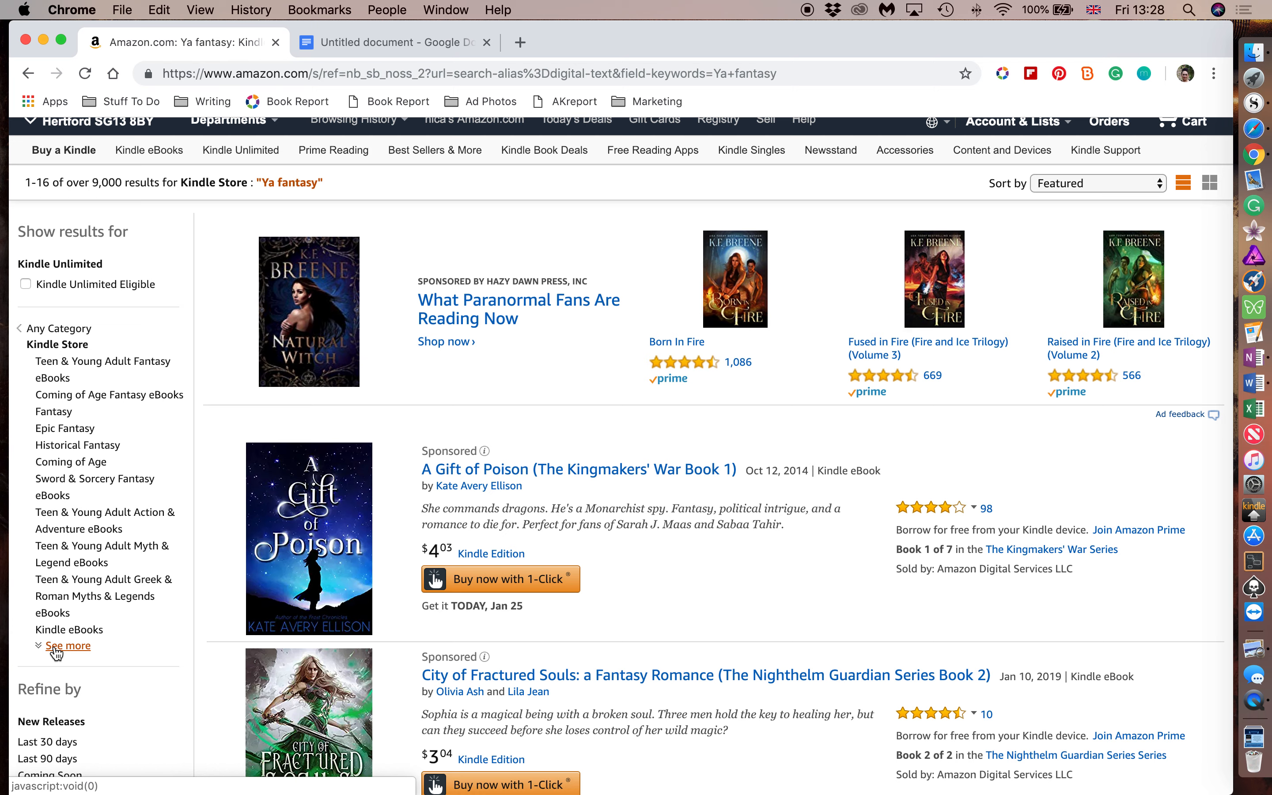
{"action": "left_click", "coordinate": [63, 645]}
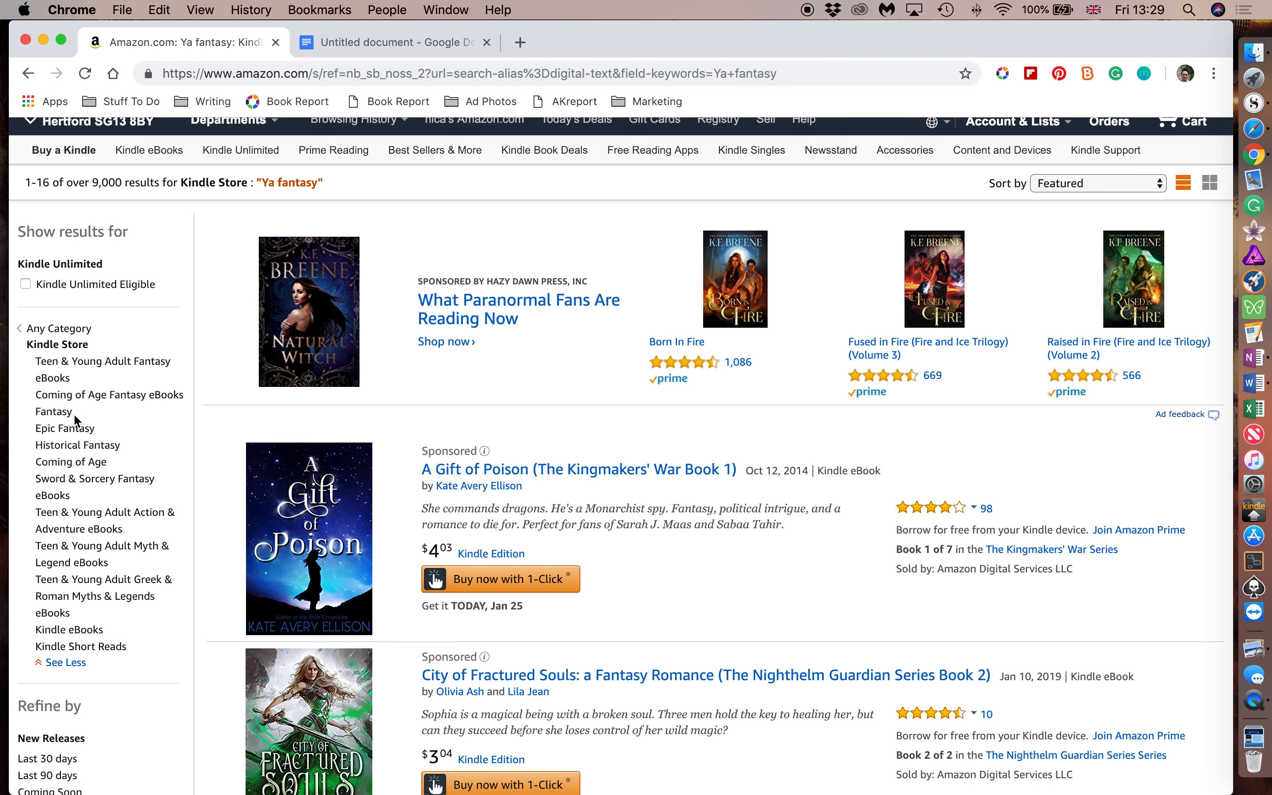
{"action": "scroll", "coordinate": [74, 414], "scroll_direction": "down", "scroll_amount": 7}
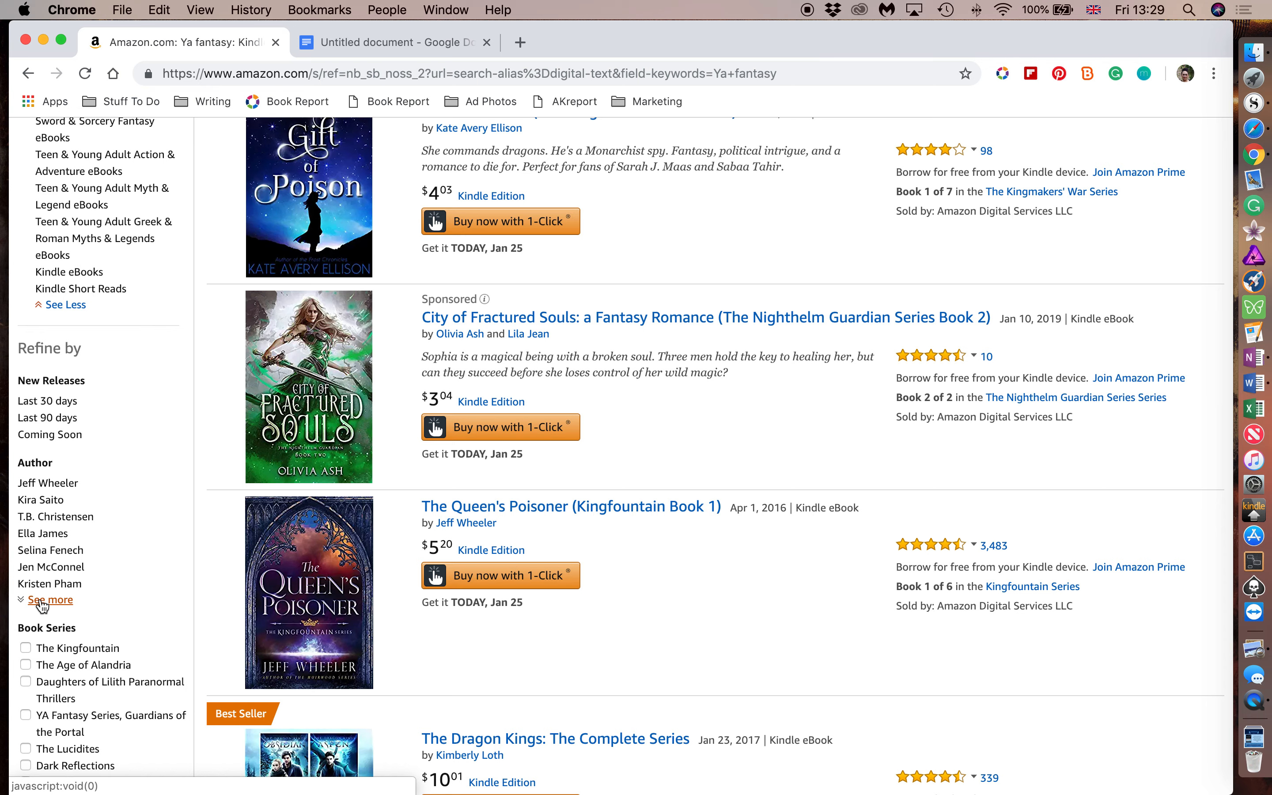
{"action": "scroll", "coordinate": [92, 584], "scroll_direction": "up", "scroll_amount": 5}
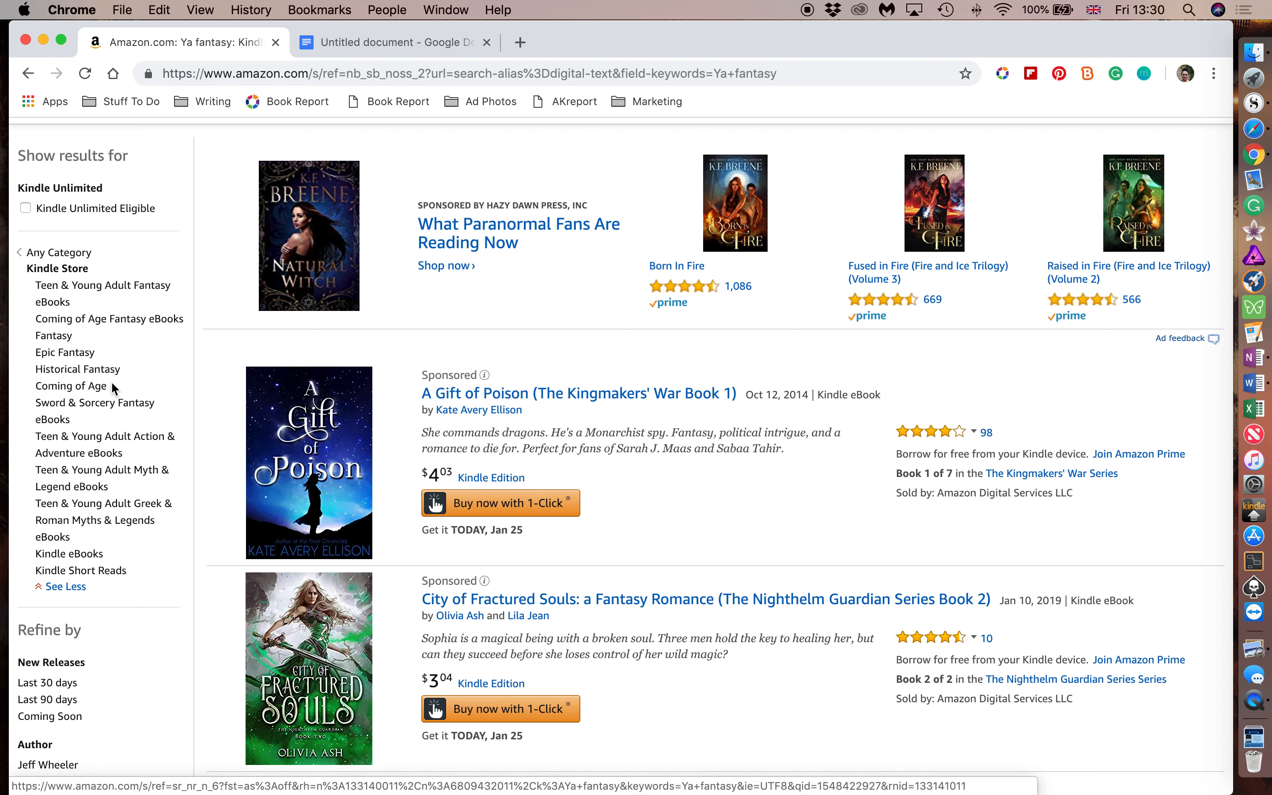
{"action": "left_click", "coordinate": [61, 334]}
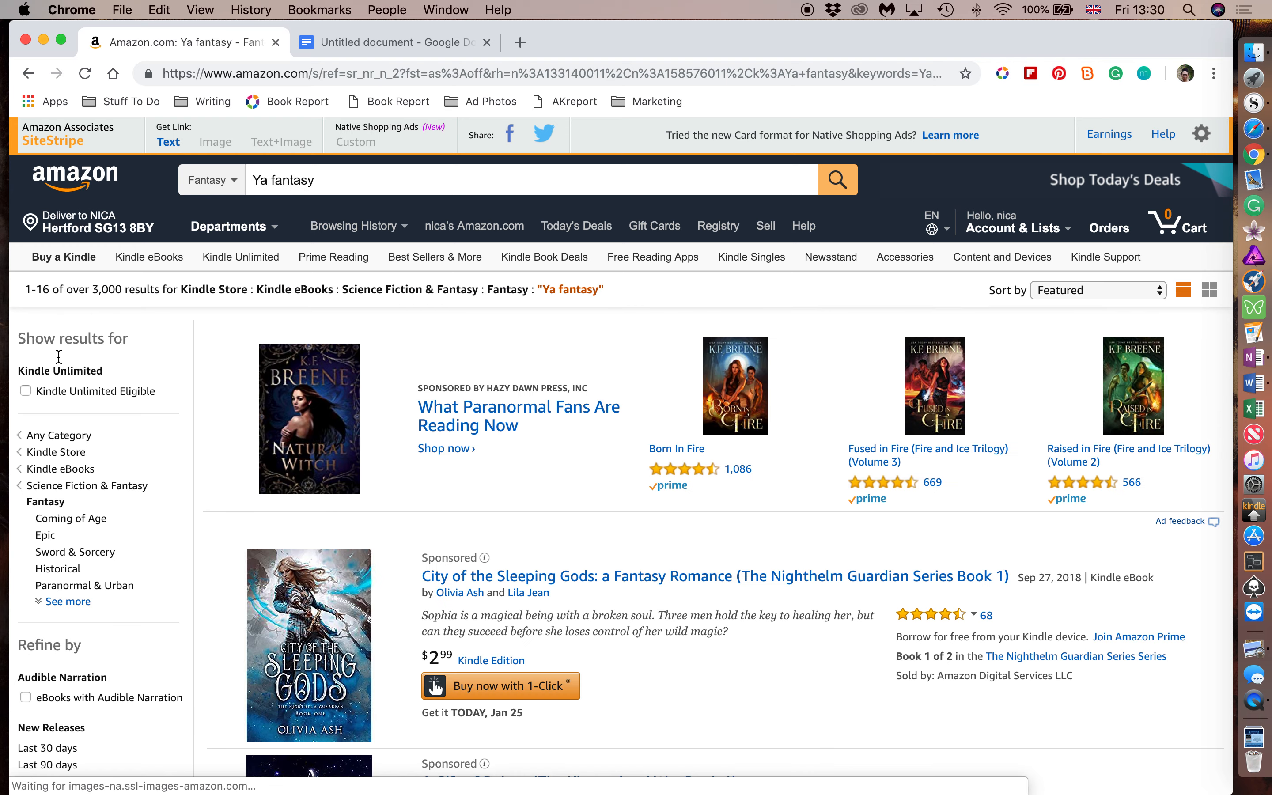
Check the refinement filters of the Coming of Age subcategory and return to the Fantasy category
{"action": "scroll", "coordinate": [84, 470], "scroll_direction": "down", "scroll_amount": 2}
{"action": "scroll", "coordinate": [84, 470], "scroll_direction": "down", "scroll_amount": 2}
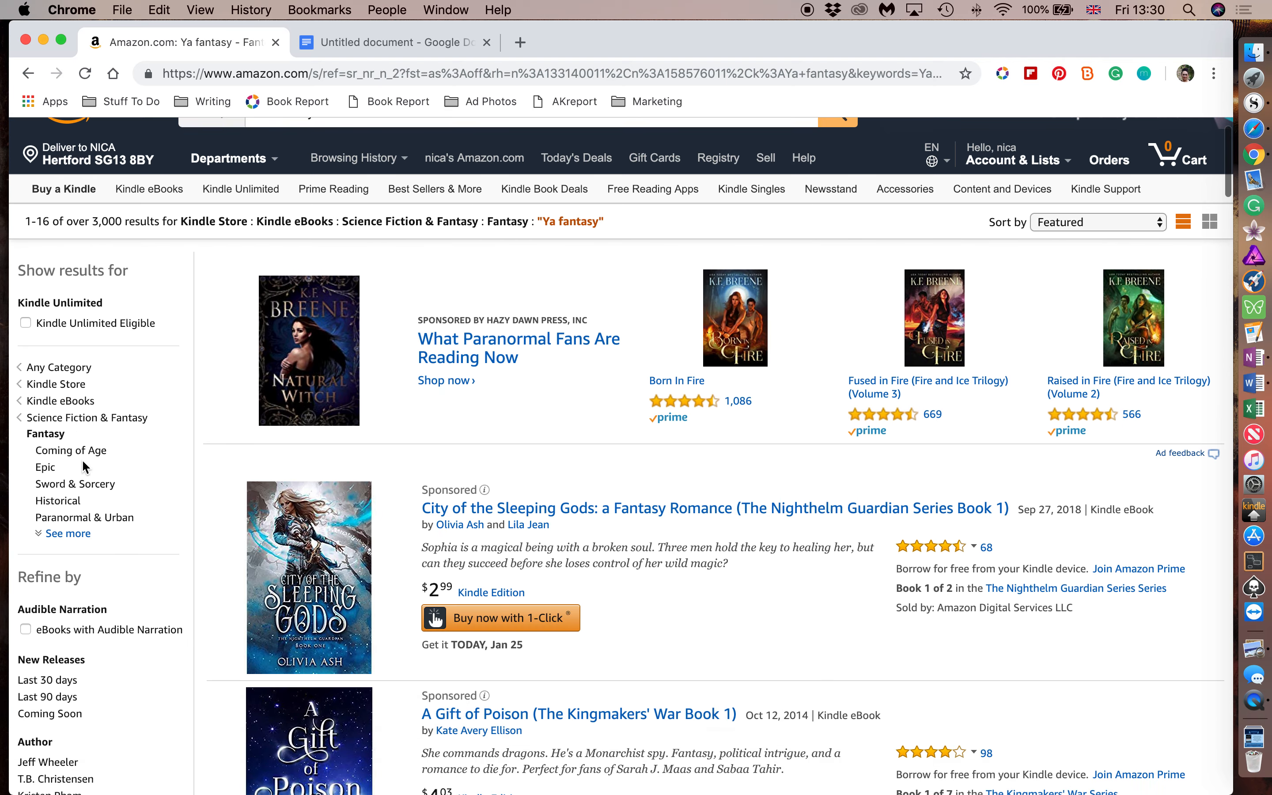
{"action": "left_click", "coordinate": [84, 454]}
{"action": "scroll", "coordinate": [69, 455], "scroll_direction": "down", "scroll_amount": 5}
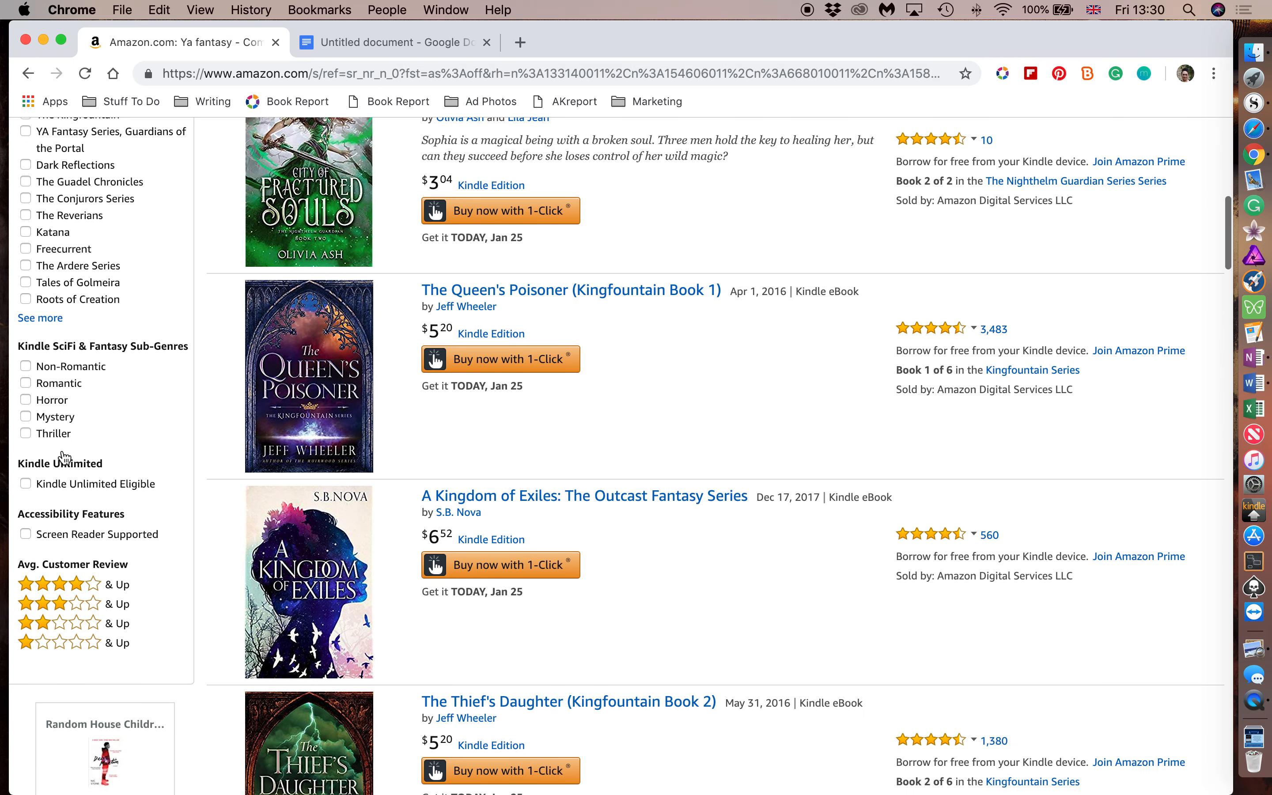
{"action": "scroll", "coordinate": [64, 458], "scroll_direction": "up", "scroll_amount": 10}
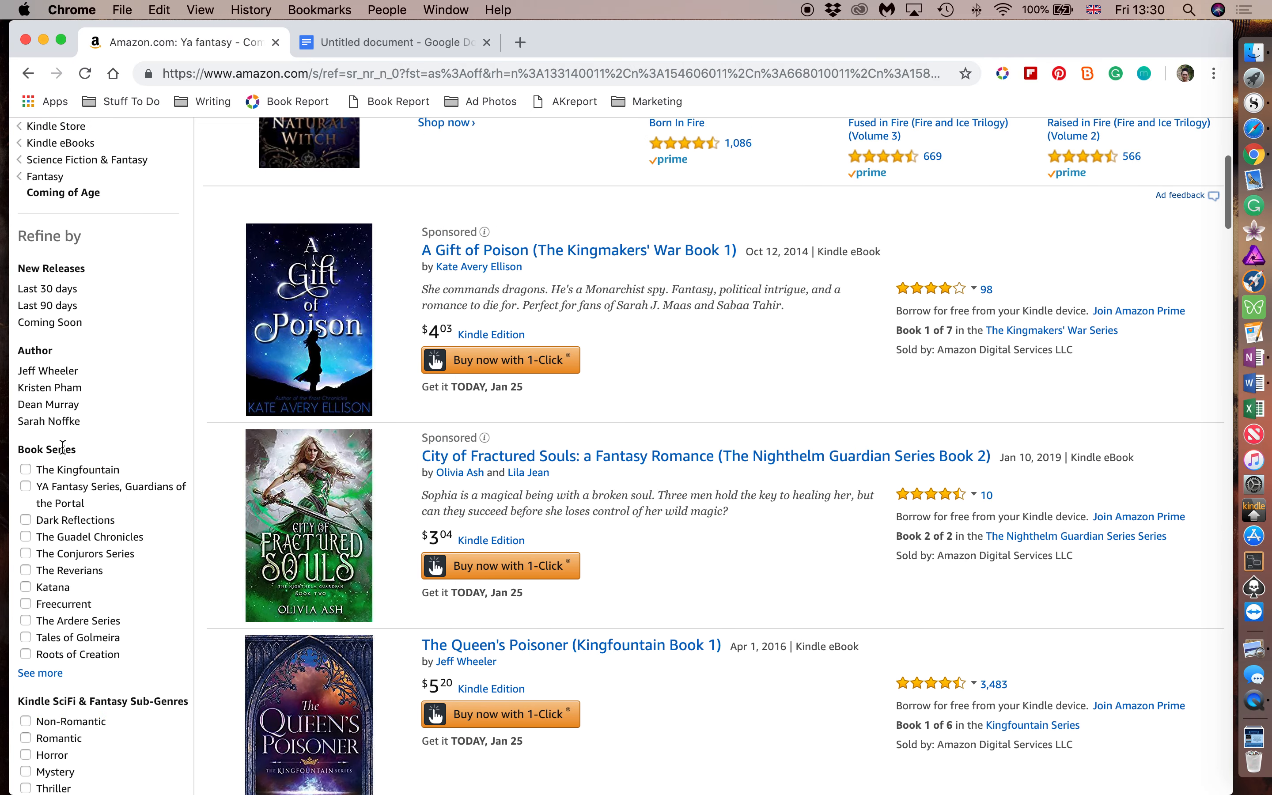
{"action": "scroll", "coordinate": [63, 451], "scroll_direction": "up", "scroll_amount": 3}
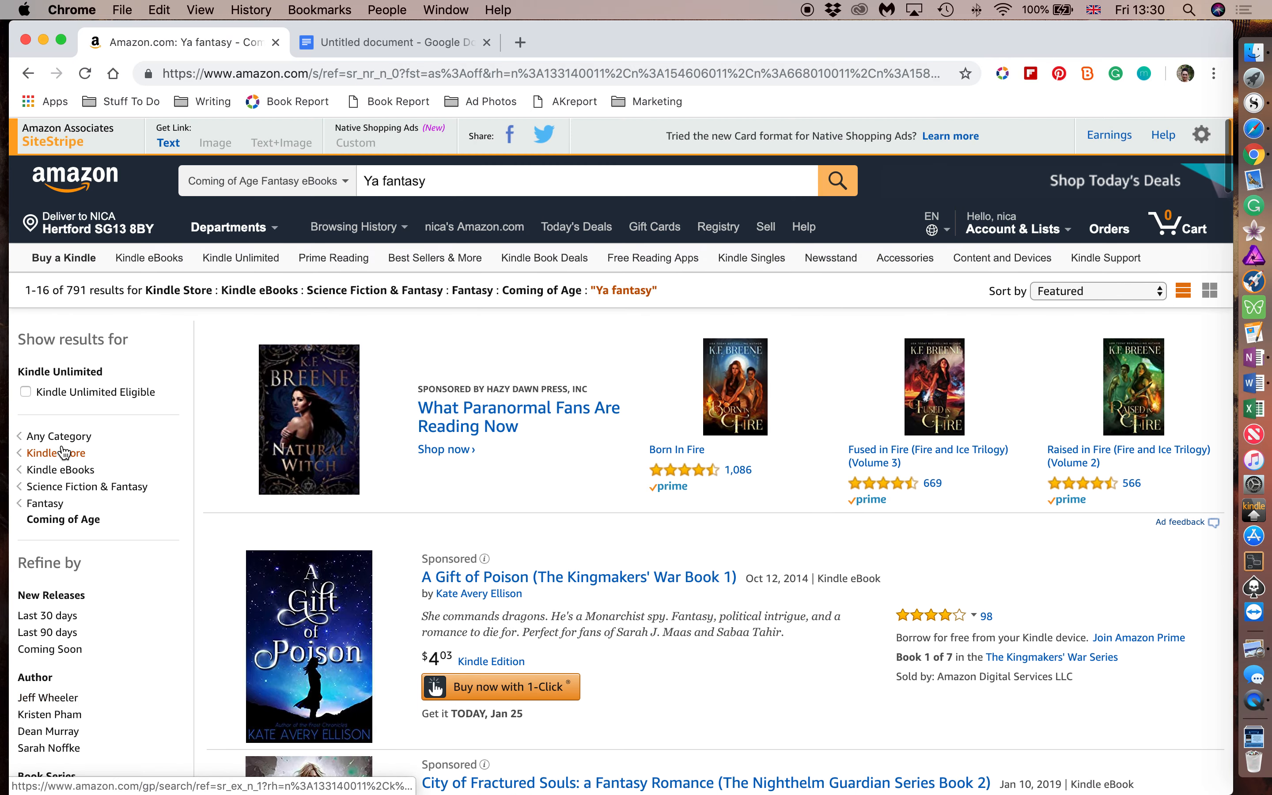
{"action": "left_click", "coordinate": [55, 509]}
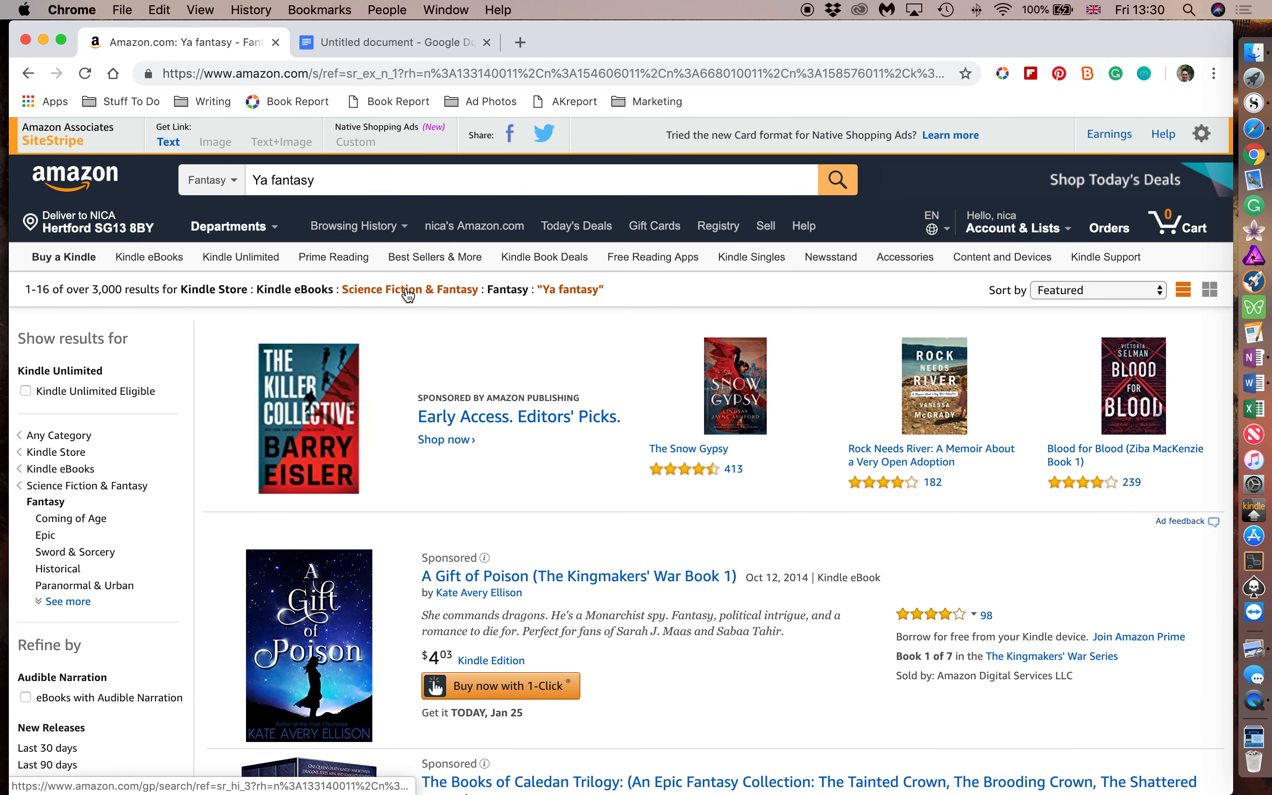
Open the complete list of authors for the Fantasy results
{"action": "scroll", "coordinate": [179, 464], "scroll_direction": "down", "scroll_amount": 6}
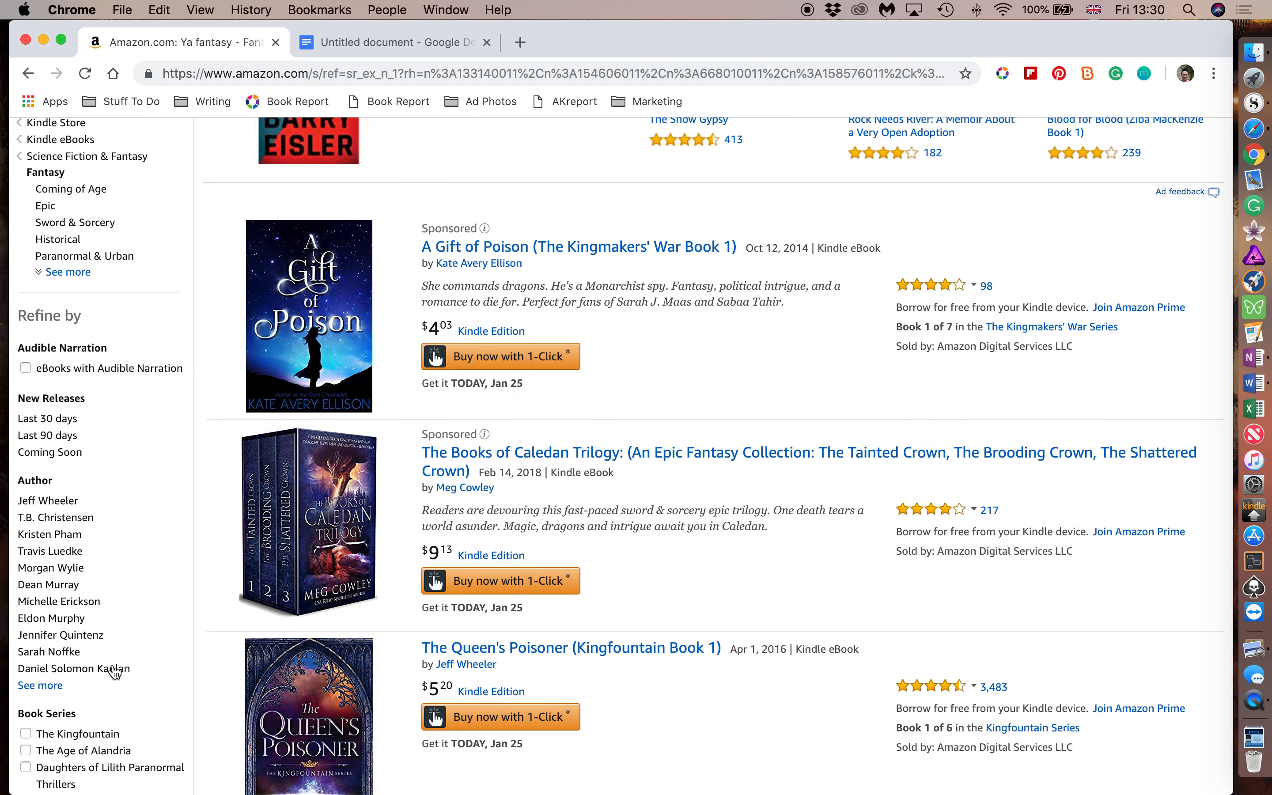
{"action": "scroll", "coordinate": [125, 363], "scroll_direction": "up", "scroll_amount": 4}
{"action": "scroll", "coordinate": [81, 429], "scroll_direction": "down", "scroll_amount": 9}
{"action": "left_click", "coordinate": [45, 400]}
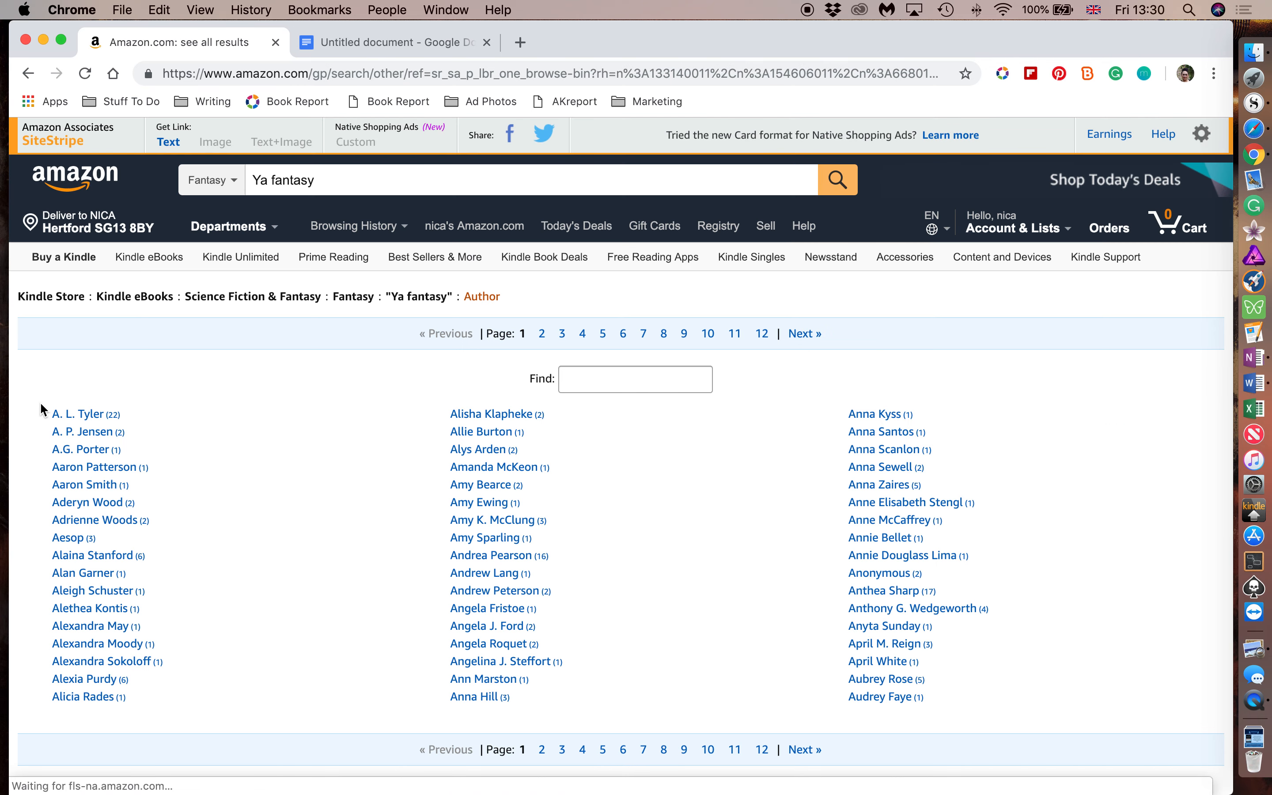
Copy all the author names on page 1 and switch to the untitled Google Docs document
{"action": "left_click_drag", "start_coordinate": [41, 409], "coordinate": [976, 702]}
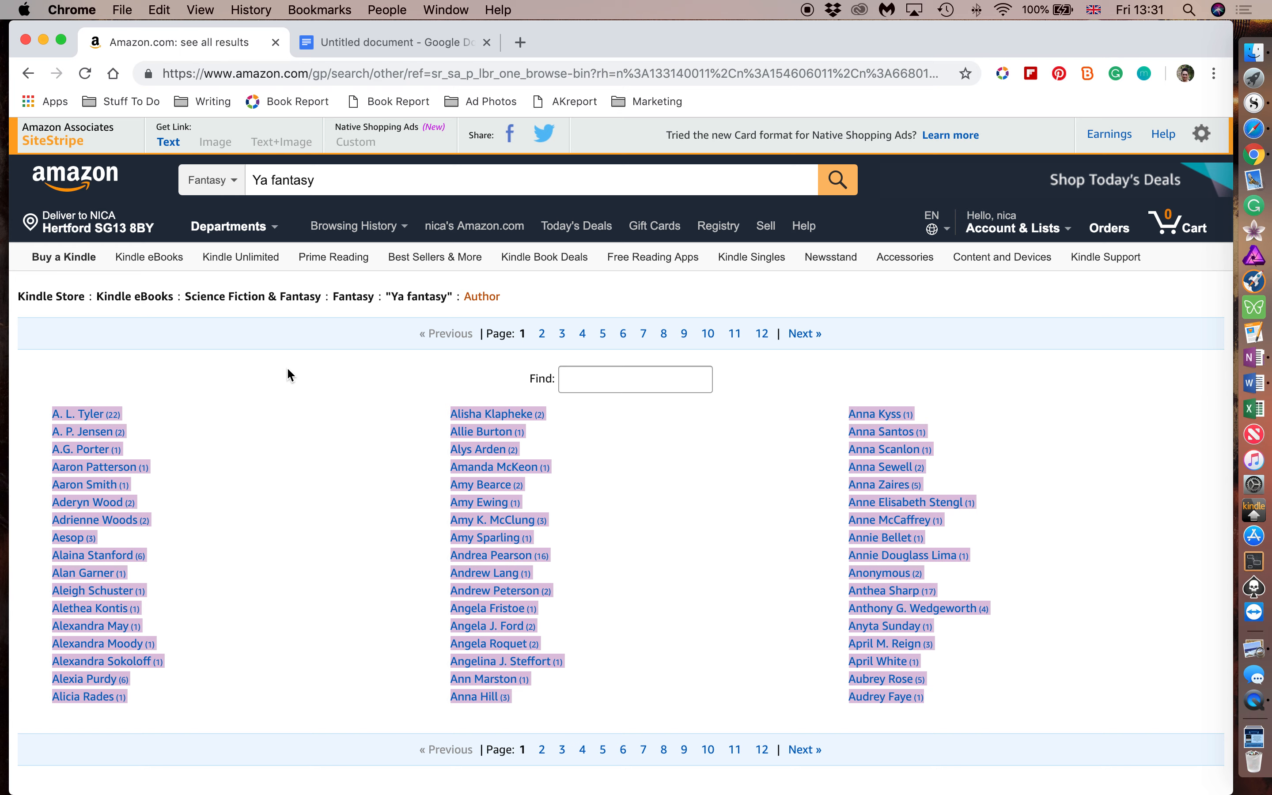
{"action": "left_click", "coordinate": [352, 38]}
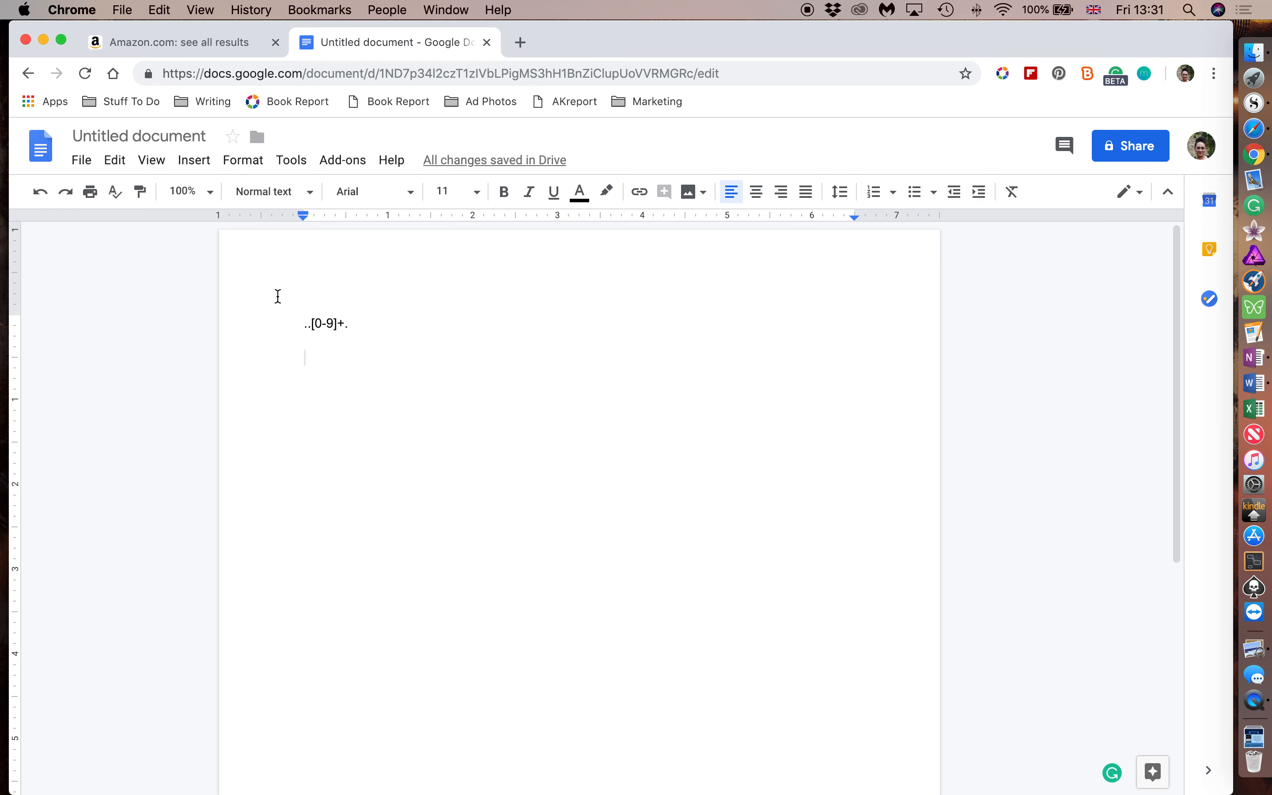
Try pasting the copied author names with their original formatting, and undo the paste
{"action": "key", "text": "super+v"}
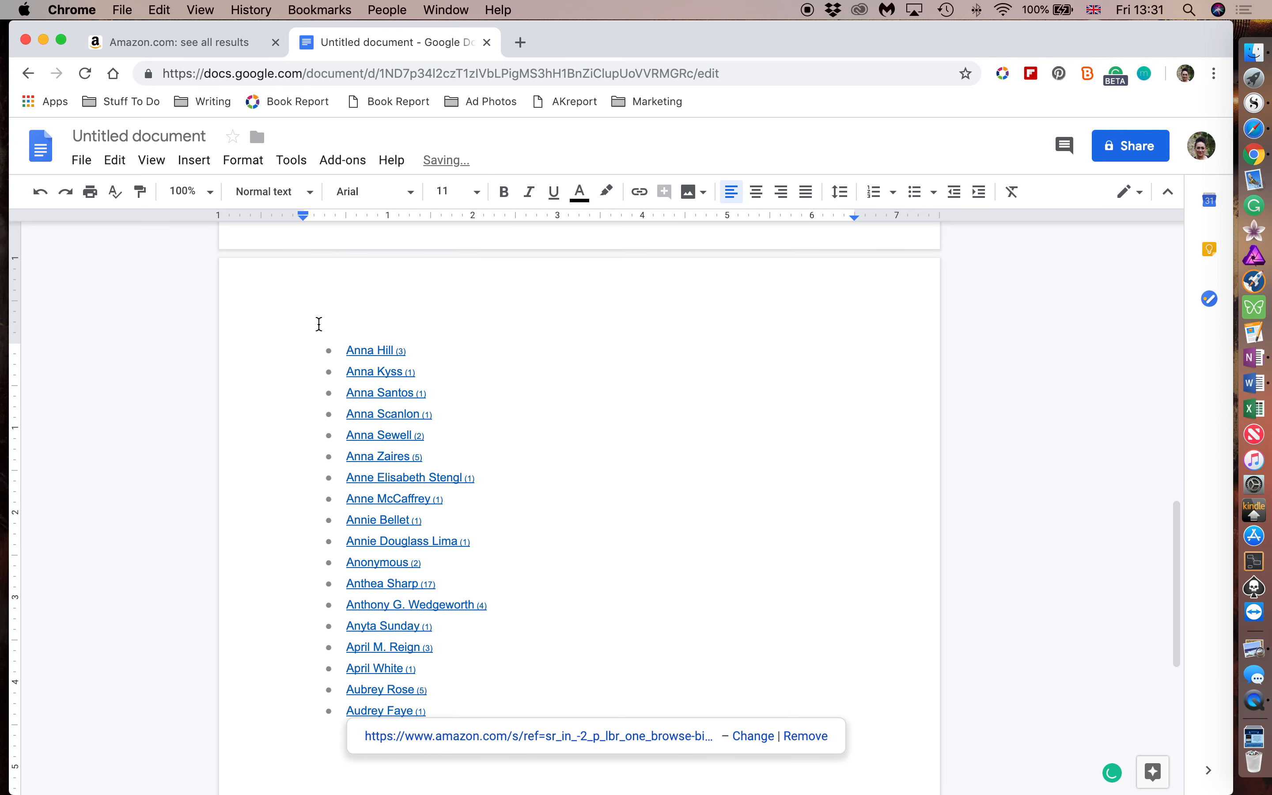
{"action": "scroll", "coordinate": [318, 325], "scroll_direction": "up", "scroll_amount": 10}
{"action": "scroll", "coordinate": [319, 324], "scroll_direction": "up", "scroll_amount": 5}
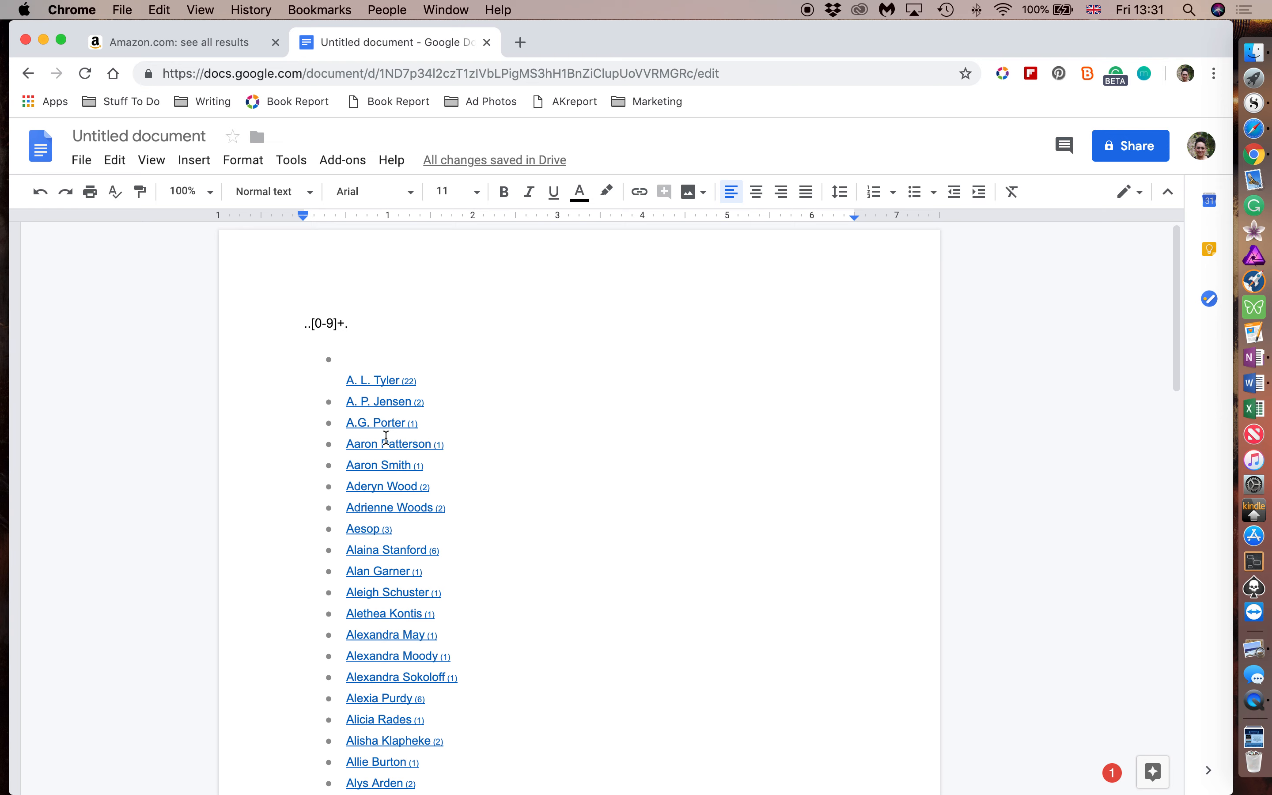
{"action": "key", "text": "super+z"}
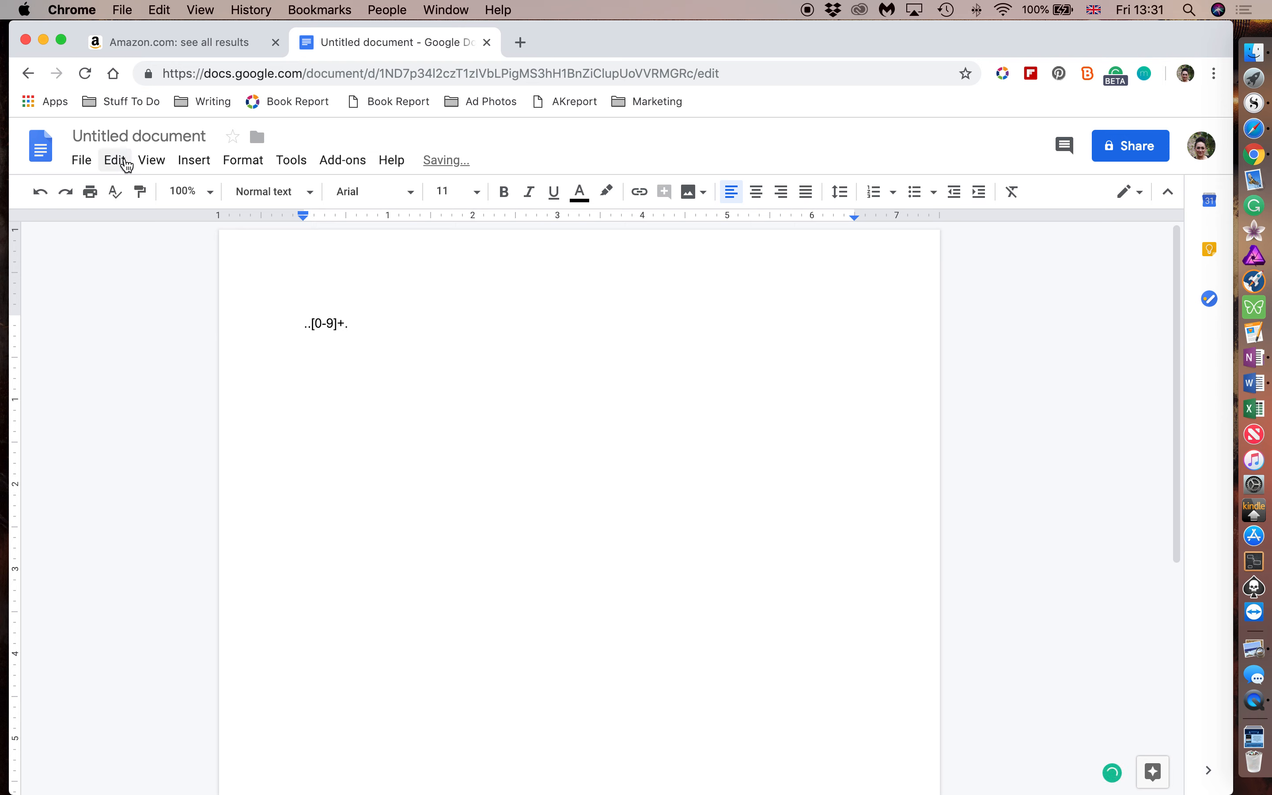
Paste the page 1 author names below the "..[0-9]+." line without formatting
{"action": "left_click", "coordinate": [125, 165]}
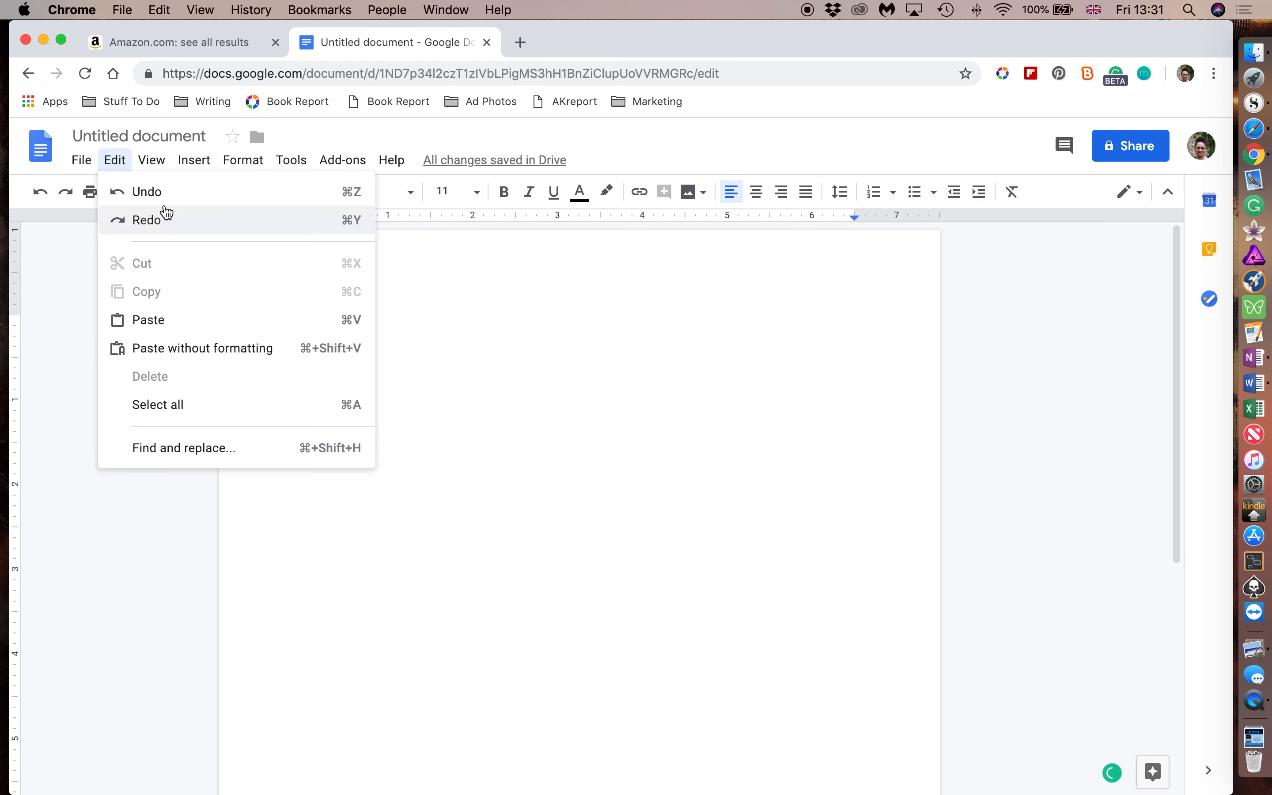
{"action": "left_click", "coordinate": [179, 359]}
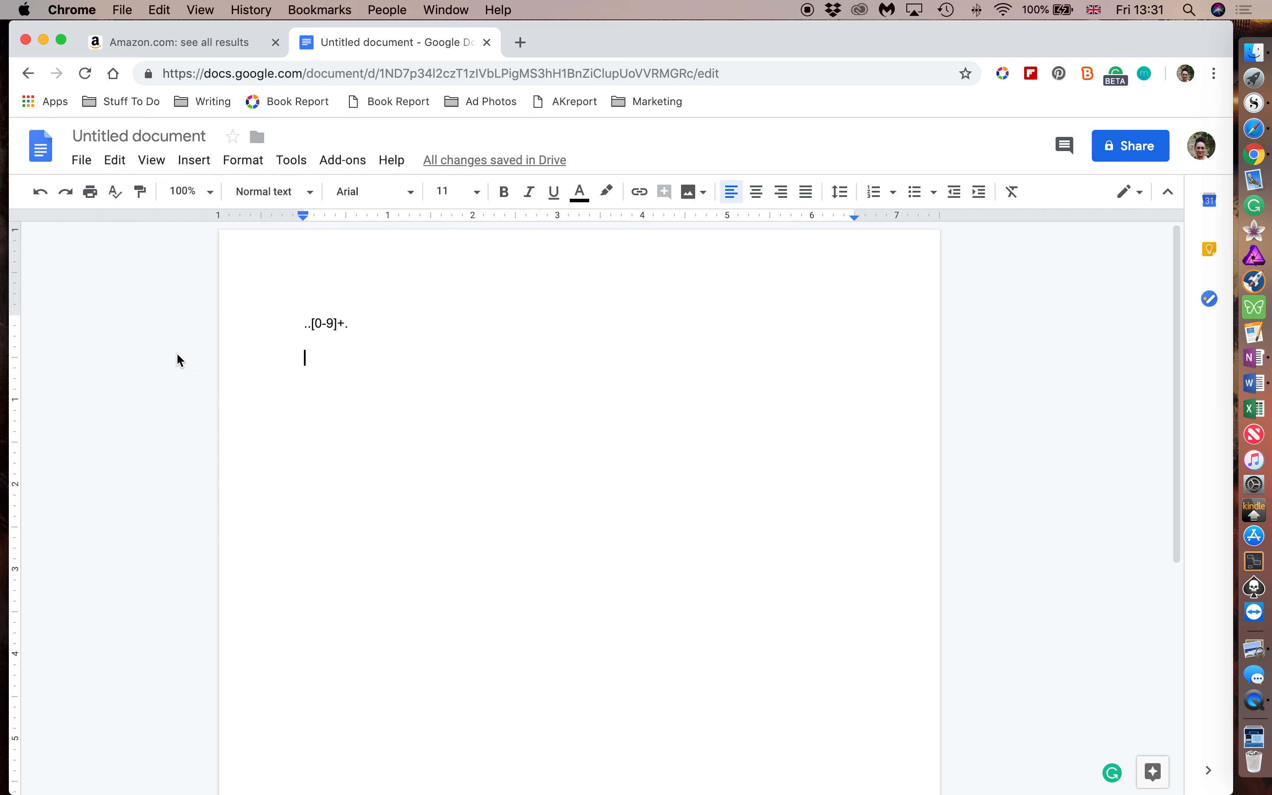
{"action": "scroll", "coordinate": [407, 525], "scroll_direction": "up", "scroll_amount": 20}
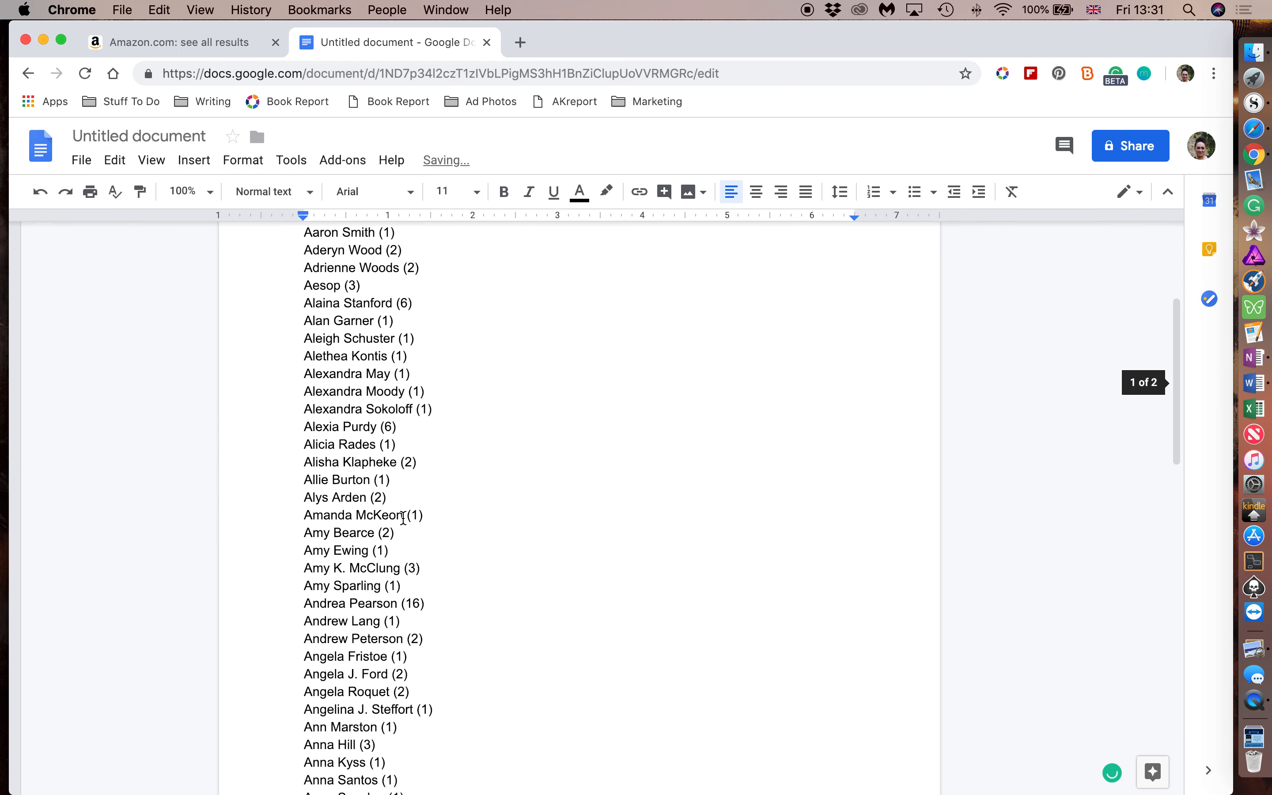
{"action": "scroll", "coordinate": [370, 377], "scroll_direction": "down", "scroll_amount": 5}
Return to the Amazon author list, open page 2 and copy all of its author names
{"action": "left_click", "coordinate": [186, 37]}
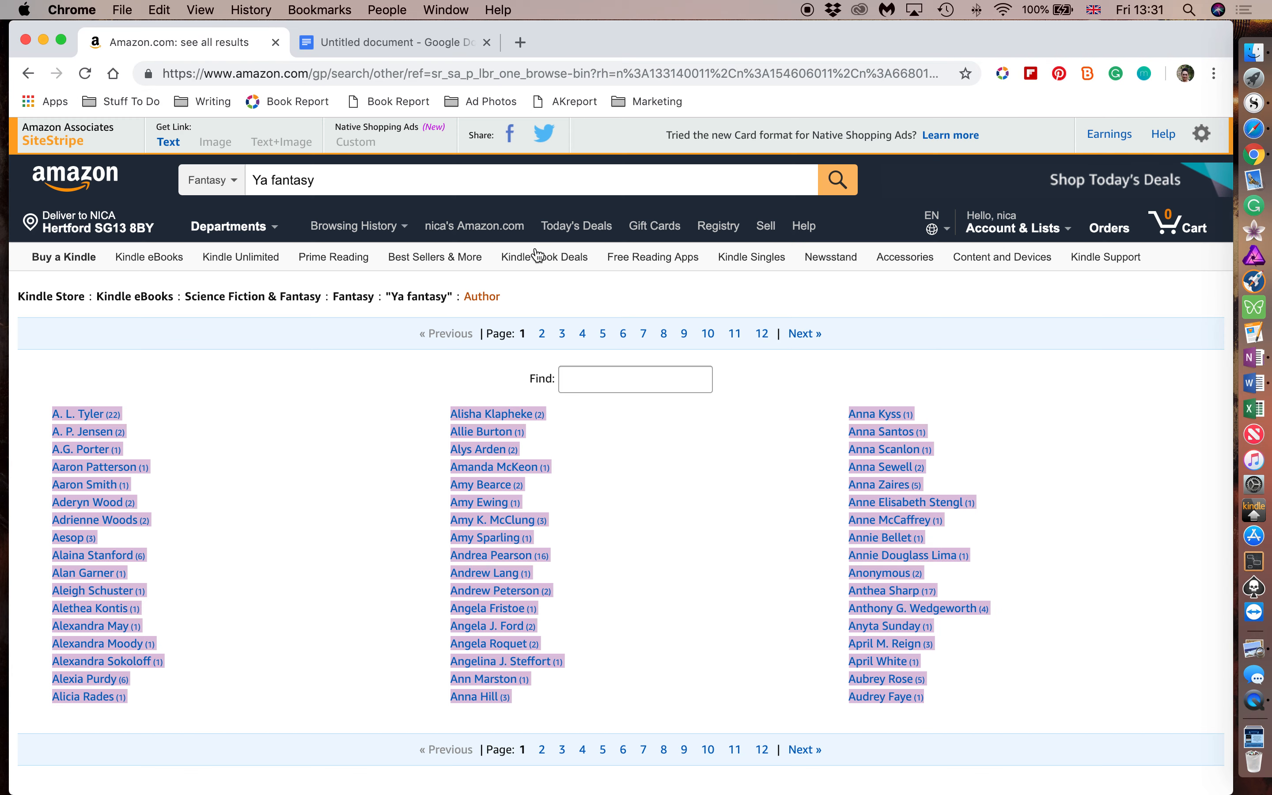
{"action": "left_click", "coordinate": [541, 333]}
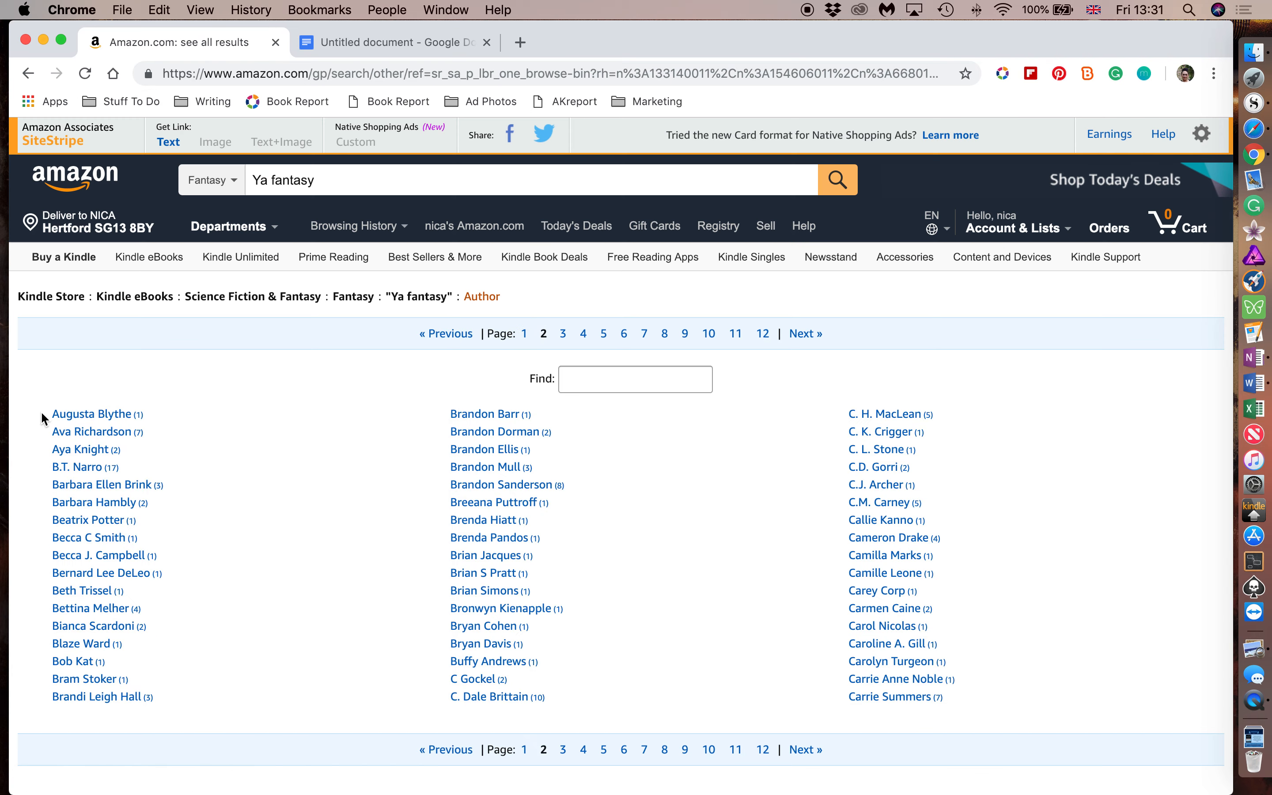
{"action": "left_click_drag", "start_coordinate": [36, 413], "coordinate": [998, 697]}
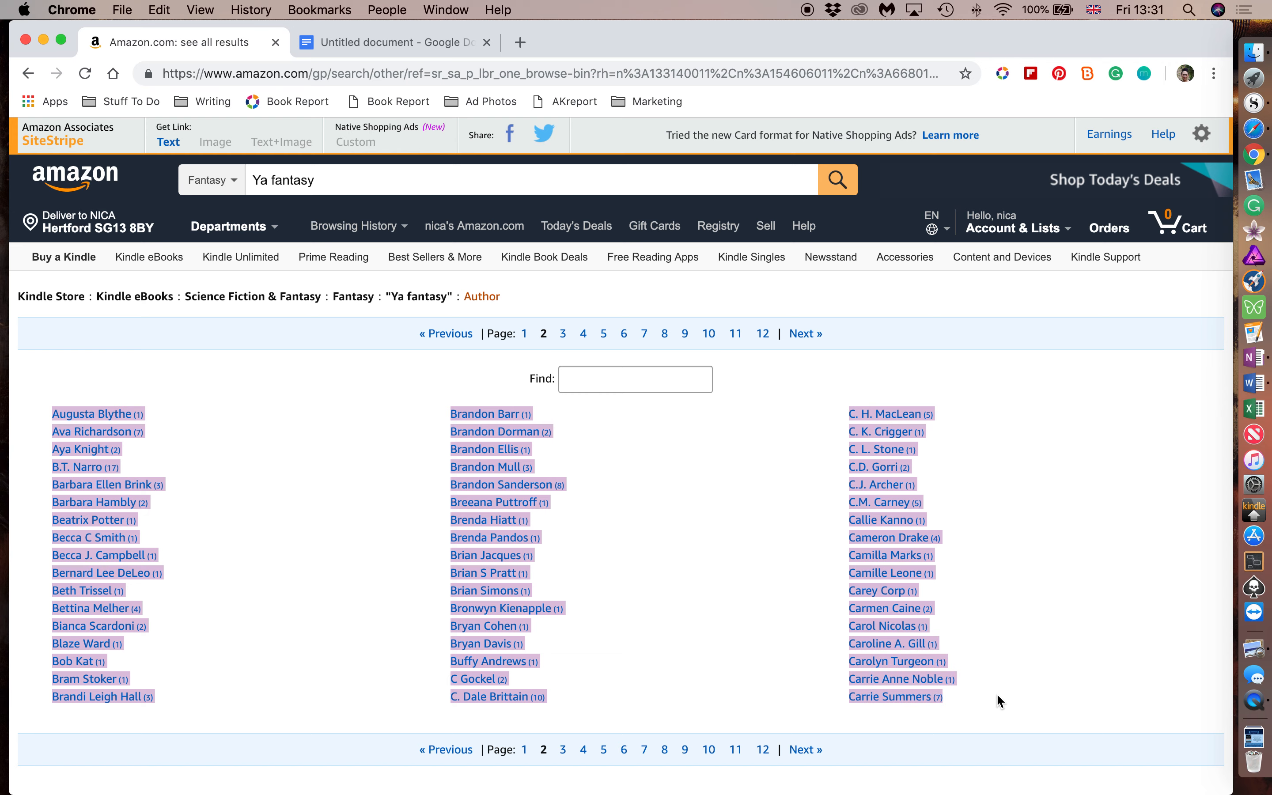
Add the page 2 author names without formatting on a new line at the end of the Google Docs list
{"action": "left_click", "coordinate": [400, 44]}
{"action": "scroll", "coordinate": [257, 373], "scroll_direction": "down", "scroll_amount": 10}
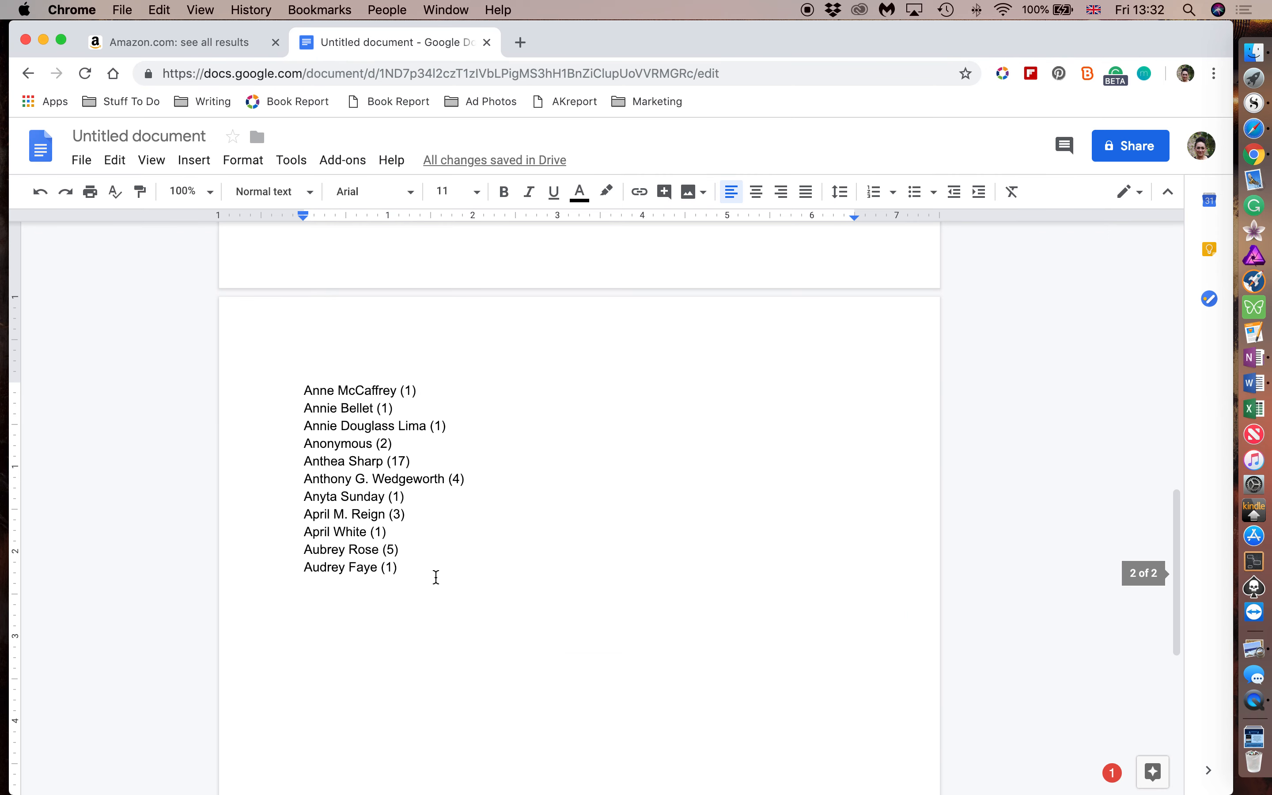
{"action": "key", "text": "Return"}
{"action": "key", "text": "super+v"}
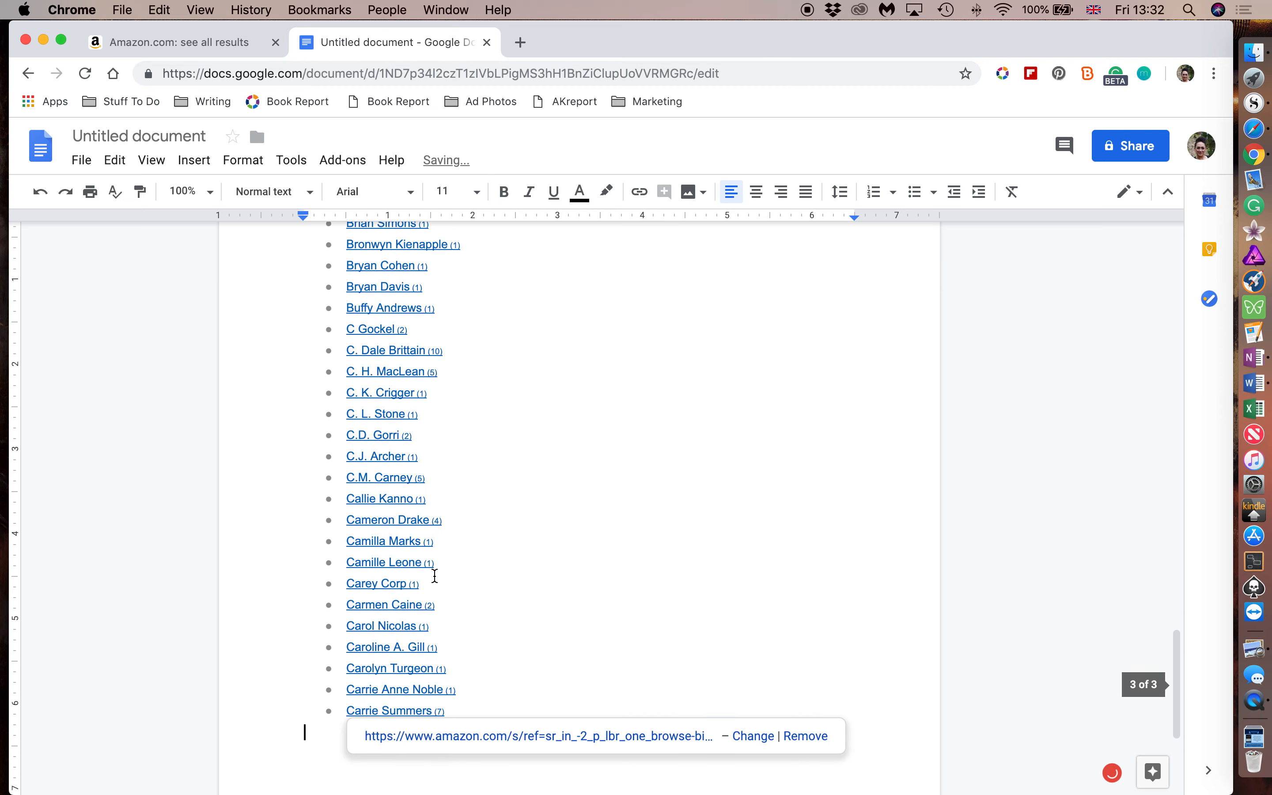
{"action": "key", "text": "super+z"}
{"action": "left_click", "coordinate": [119, 162]}
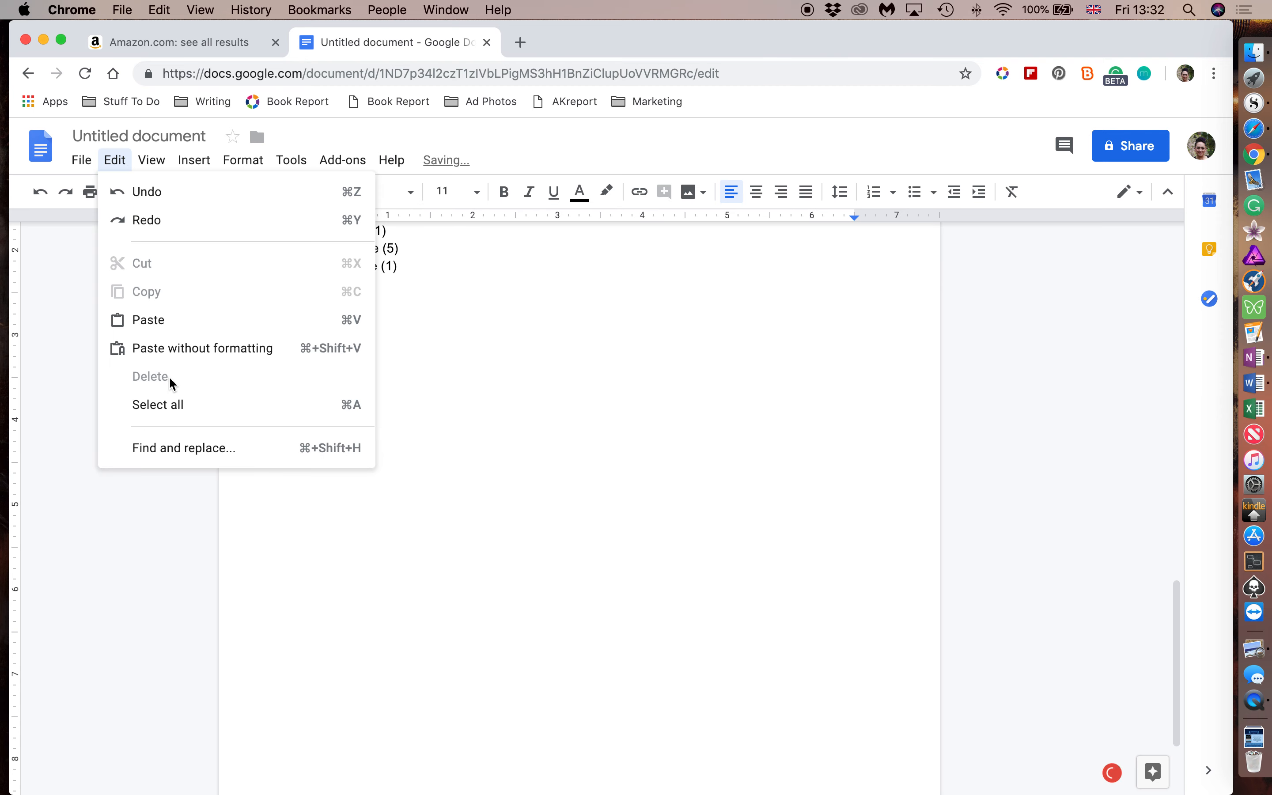
{"action": "left_click", "coordinate": [182, 359]}
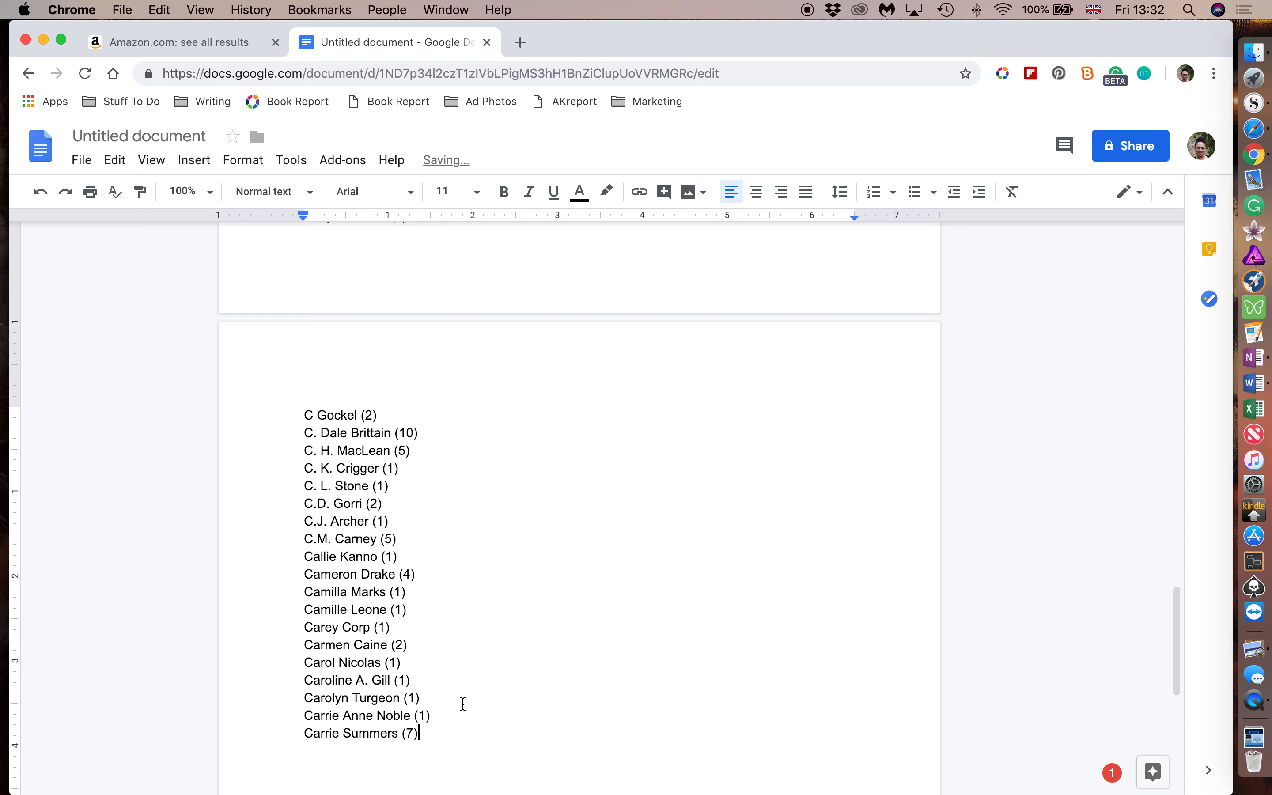
Switch back to Amazon, open page 3 of the author list and select all of its author names
{"action": "left_click", "coordinate": [158, 42]}
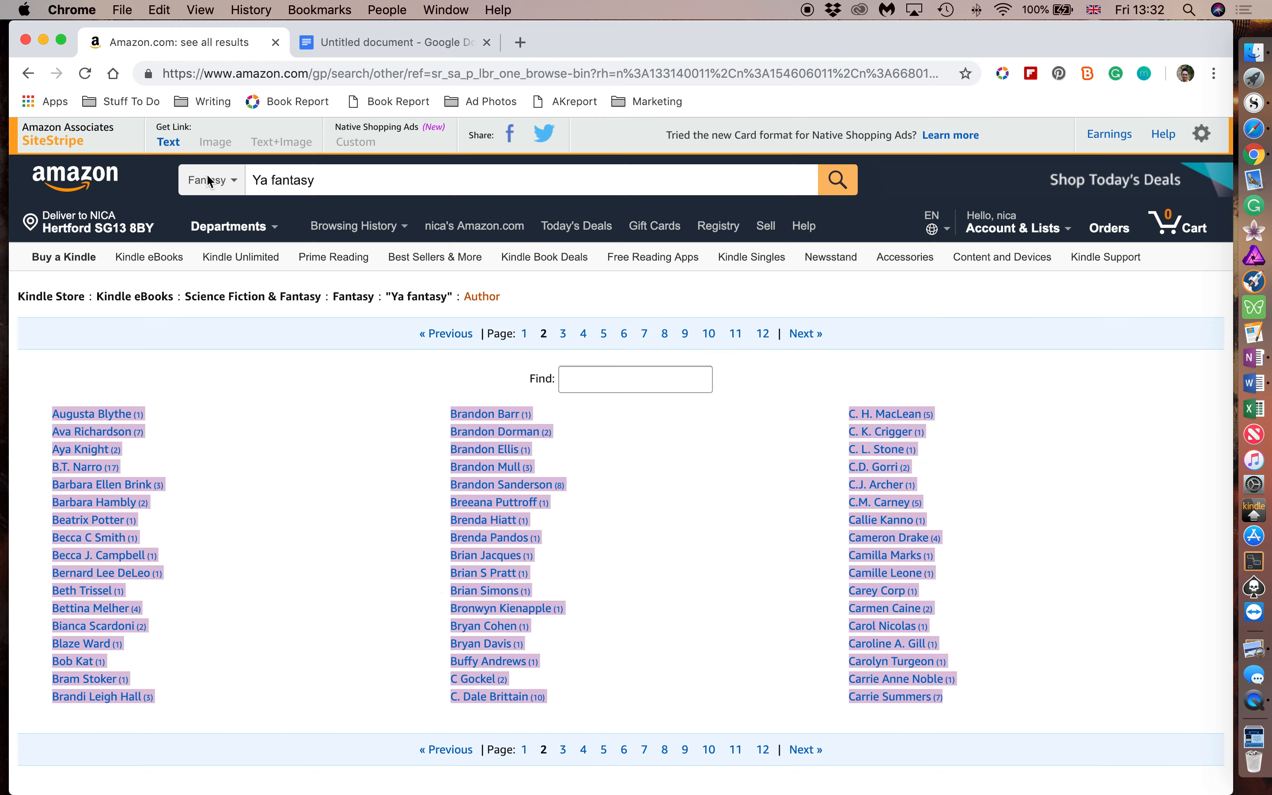
{"action": "left_click", "coordinate": [562, 749]}
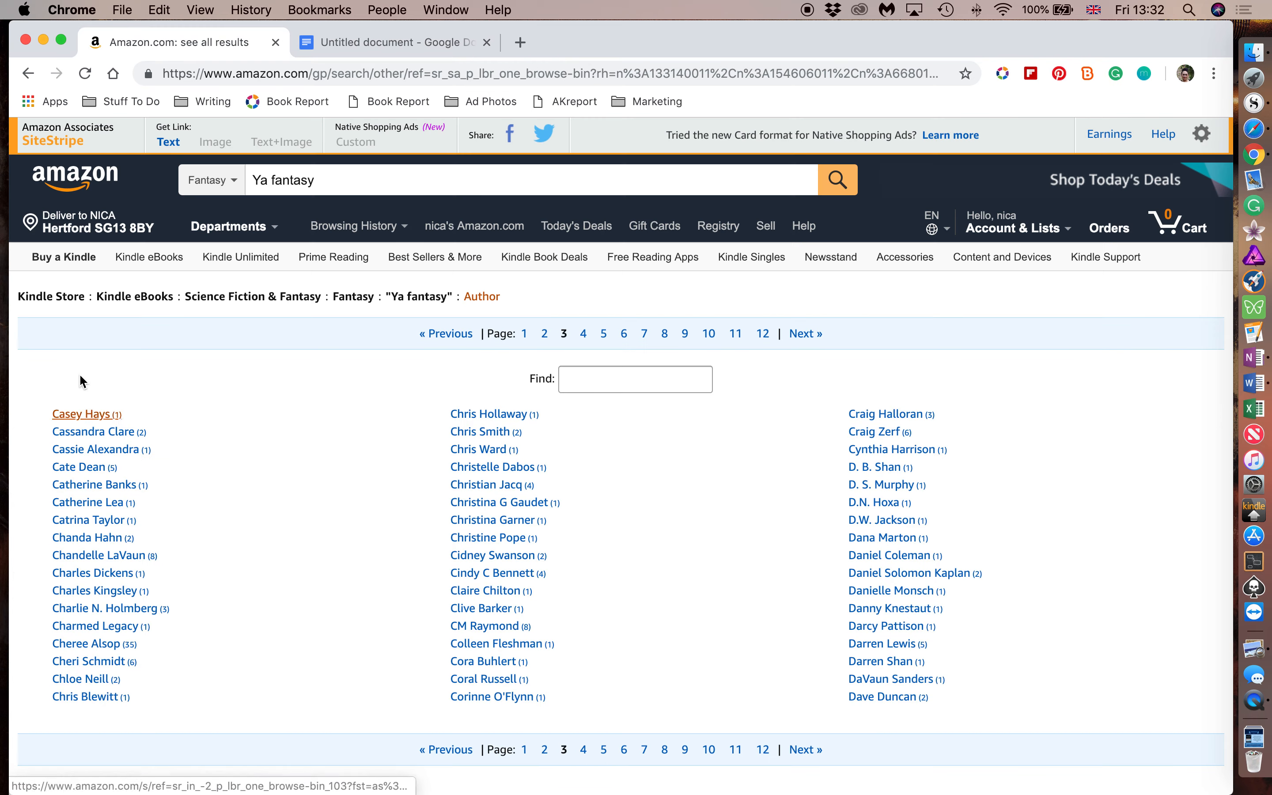
{"action": "left_click_drag", "start_coordinate": [52, 398], "coordinate": [955, 519]}
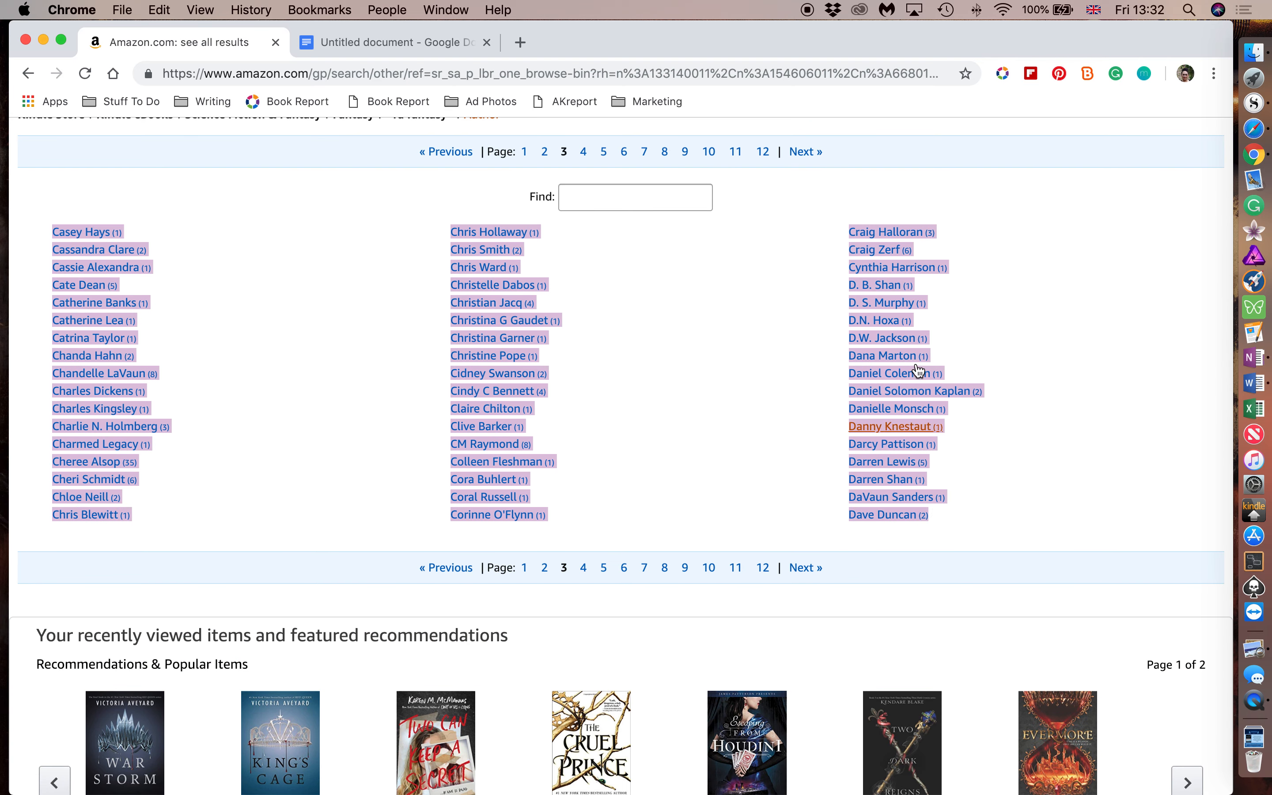
Add the copied page 3 author names without formatting on a new line at the end of the Google Docs list
{"action": "left_click", "coordinate": [358, 46]}
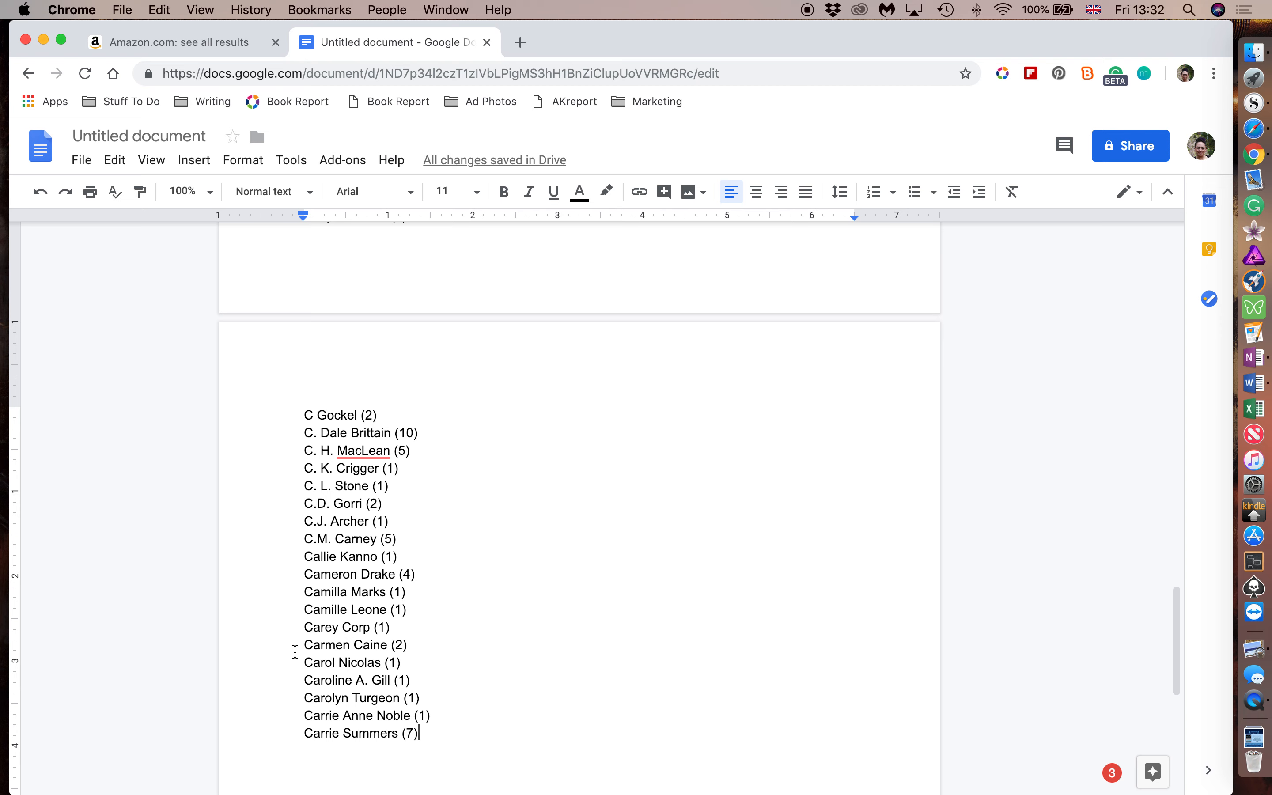
{"action": "key", "text": "Return"}
{"action": "left_click", "coordinate": [114, 160]}
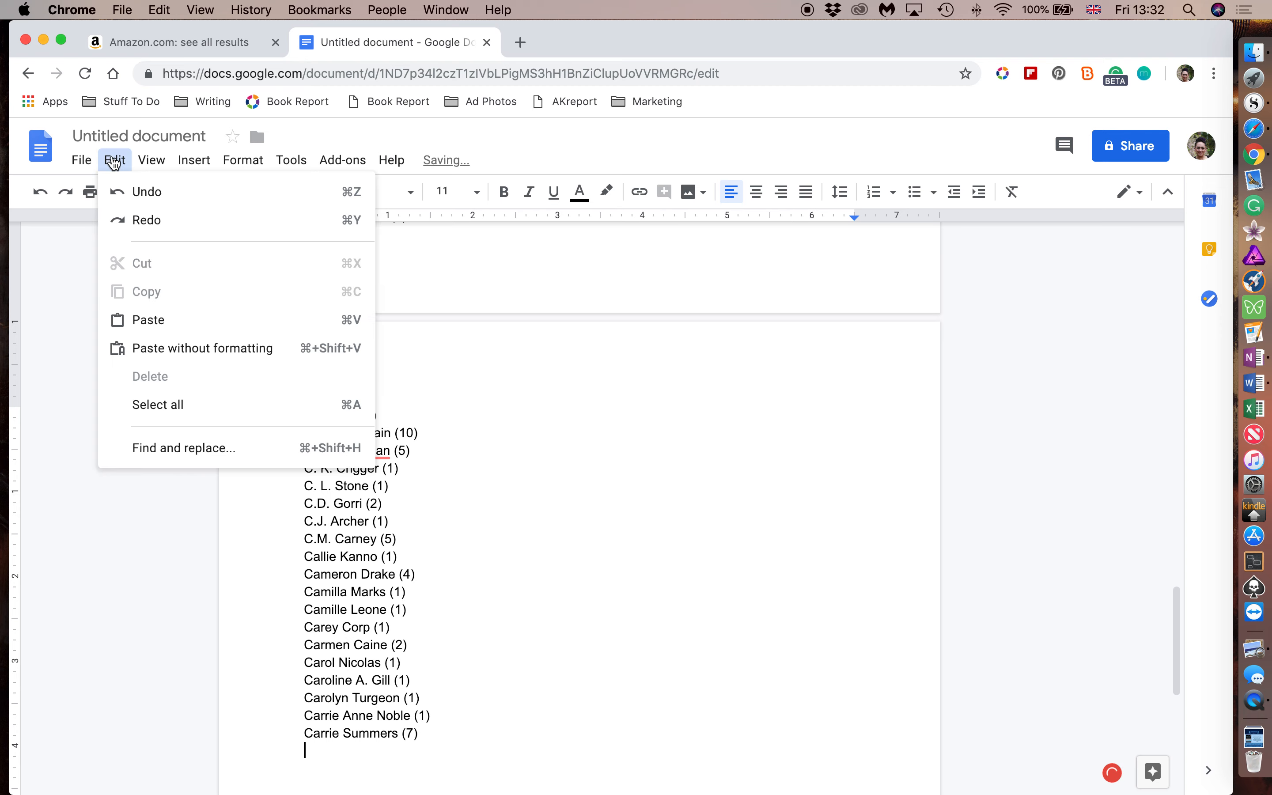
{"action": "left_click", "coordinate": [205, 348]}
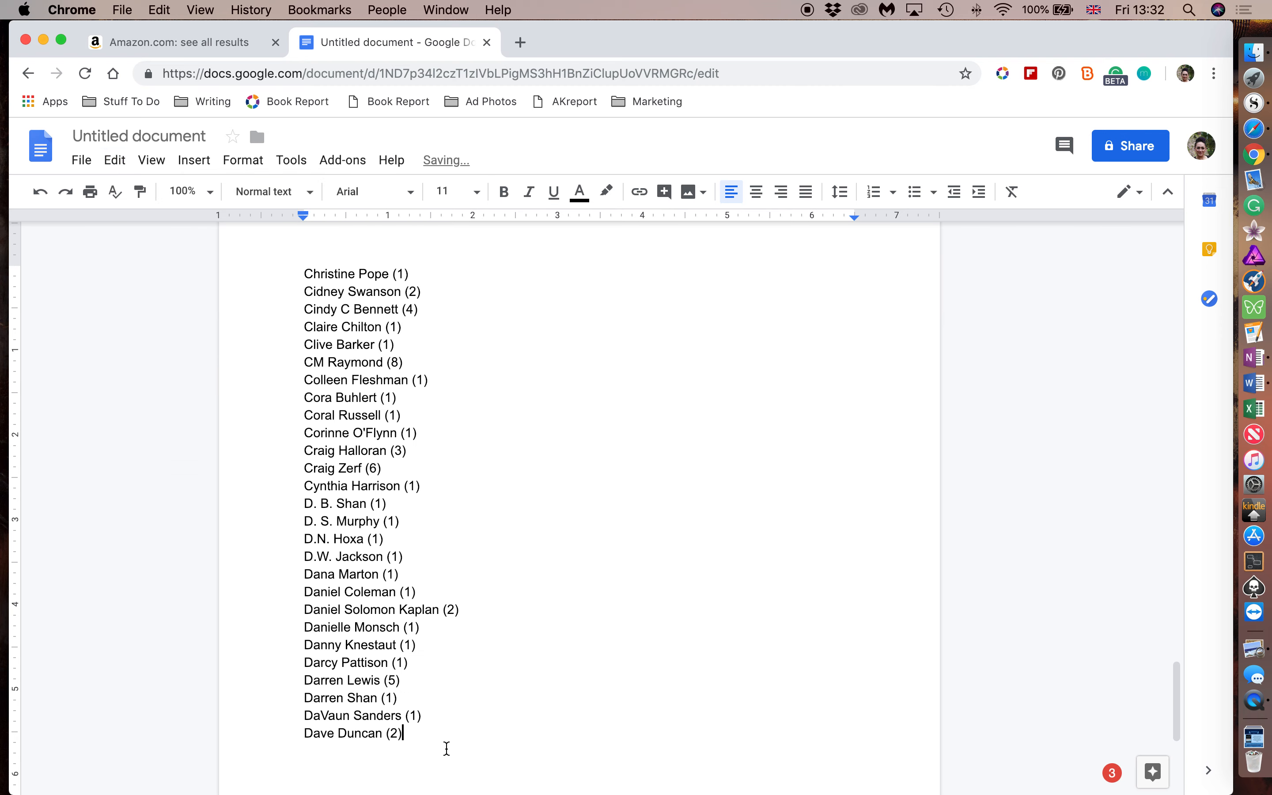
Remove the "..[0-9]+." text and the blank lines above the first author name at the start of the document
{"action": "scroll", "coordinate": [434, 713], "scroll_direction": "up", "scroll_amount": 20}
{"action": "scroll", "coordinate": [429, 657], "scroll_direction": "up", "scroll_amount": 5}
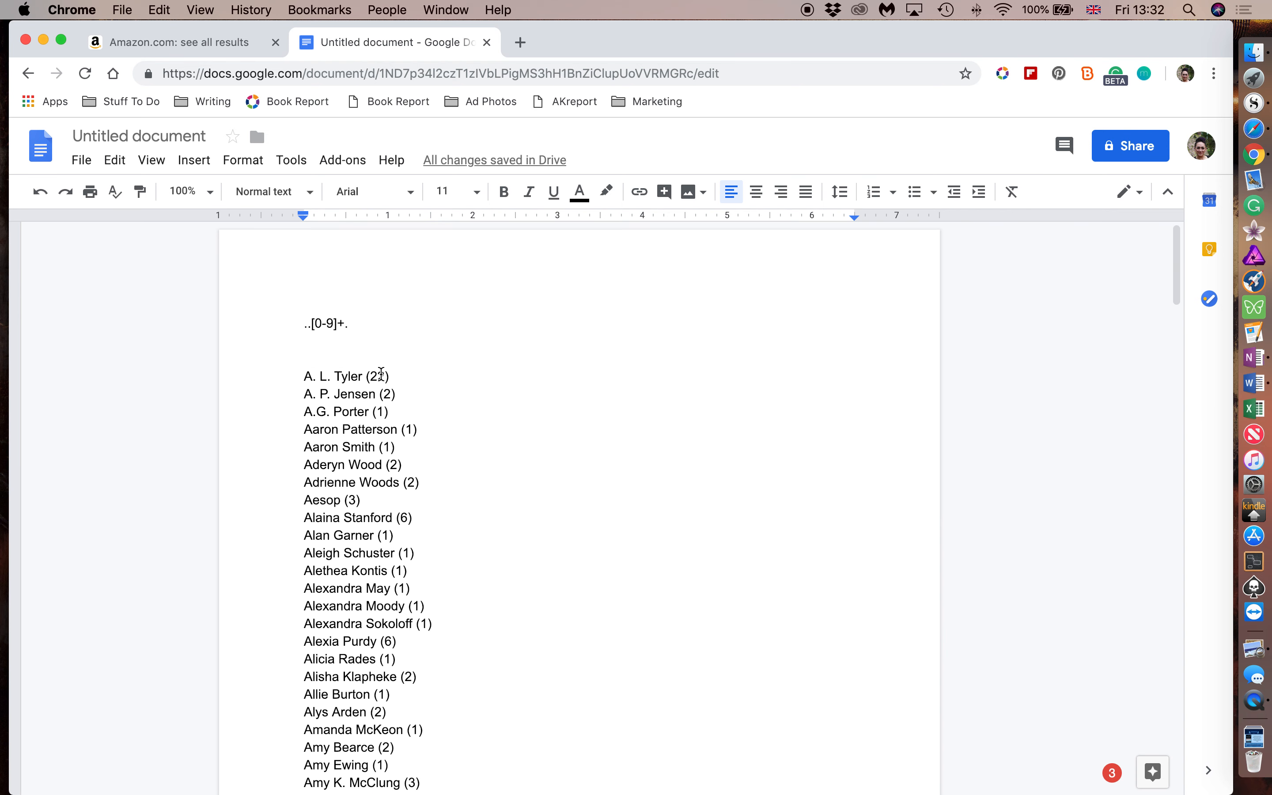
{"action": "left_click_drag", "start_coordinate": [369, 322], "coordinate": [292, 323]}
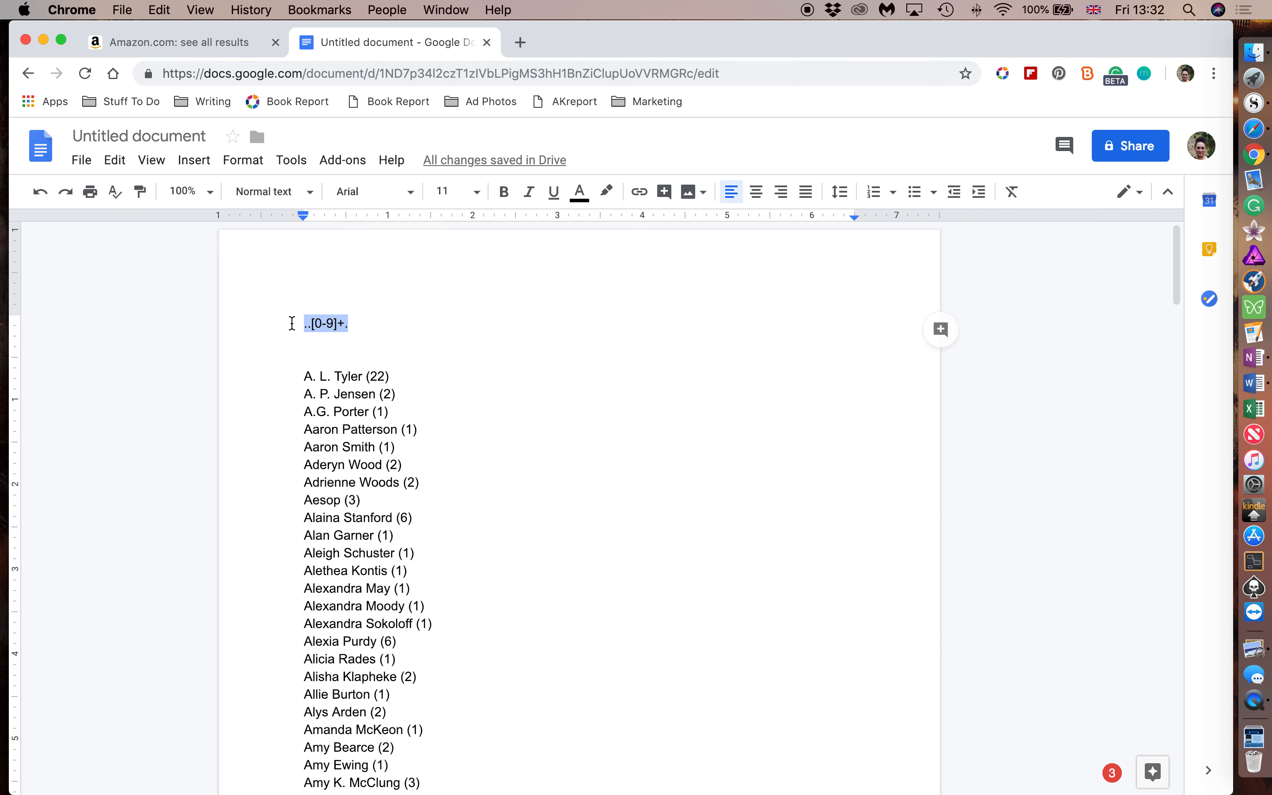
{"action": "key", "text": "BackSpace"}
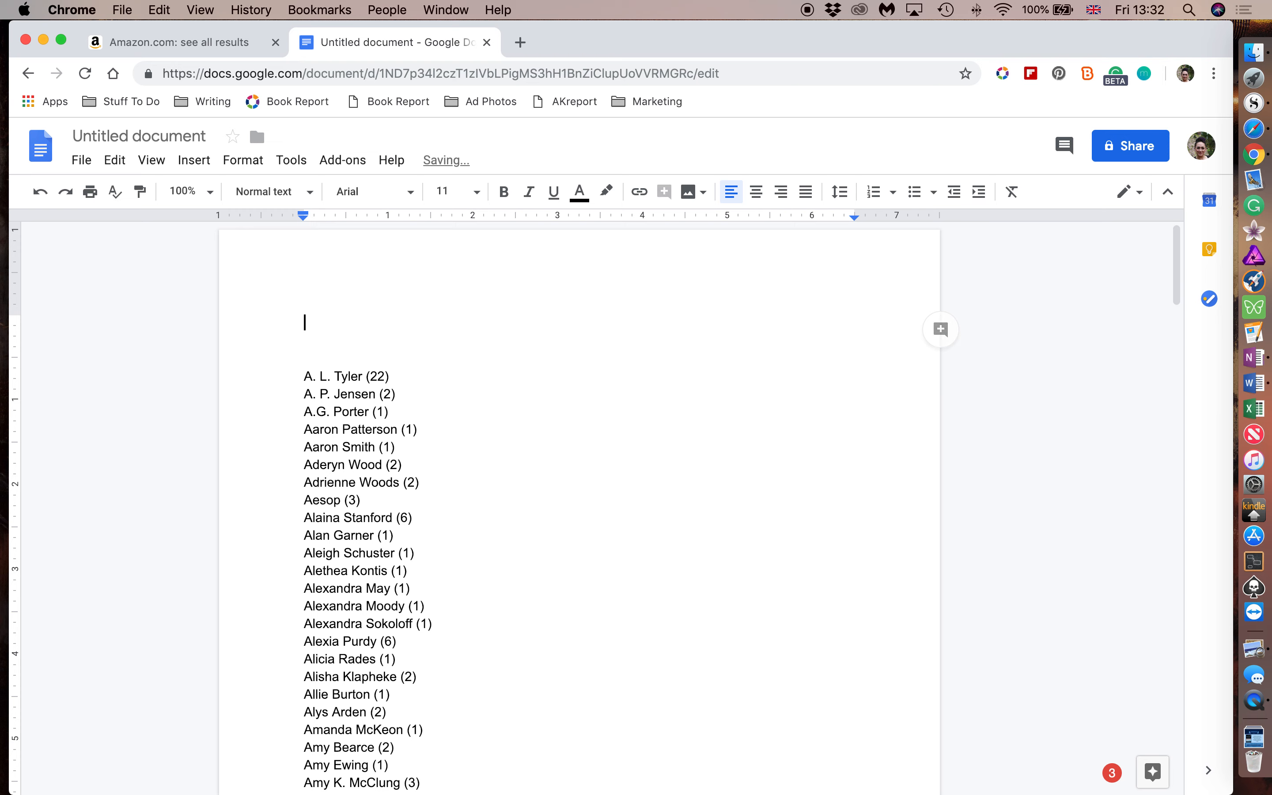
{"action": "key", "text": "Delete"}
{"action": "key", "text": "Delete"}
{"action": "key", "text": "Delete"}
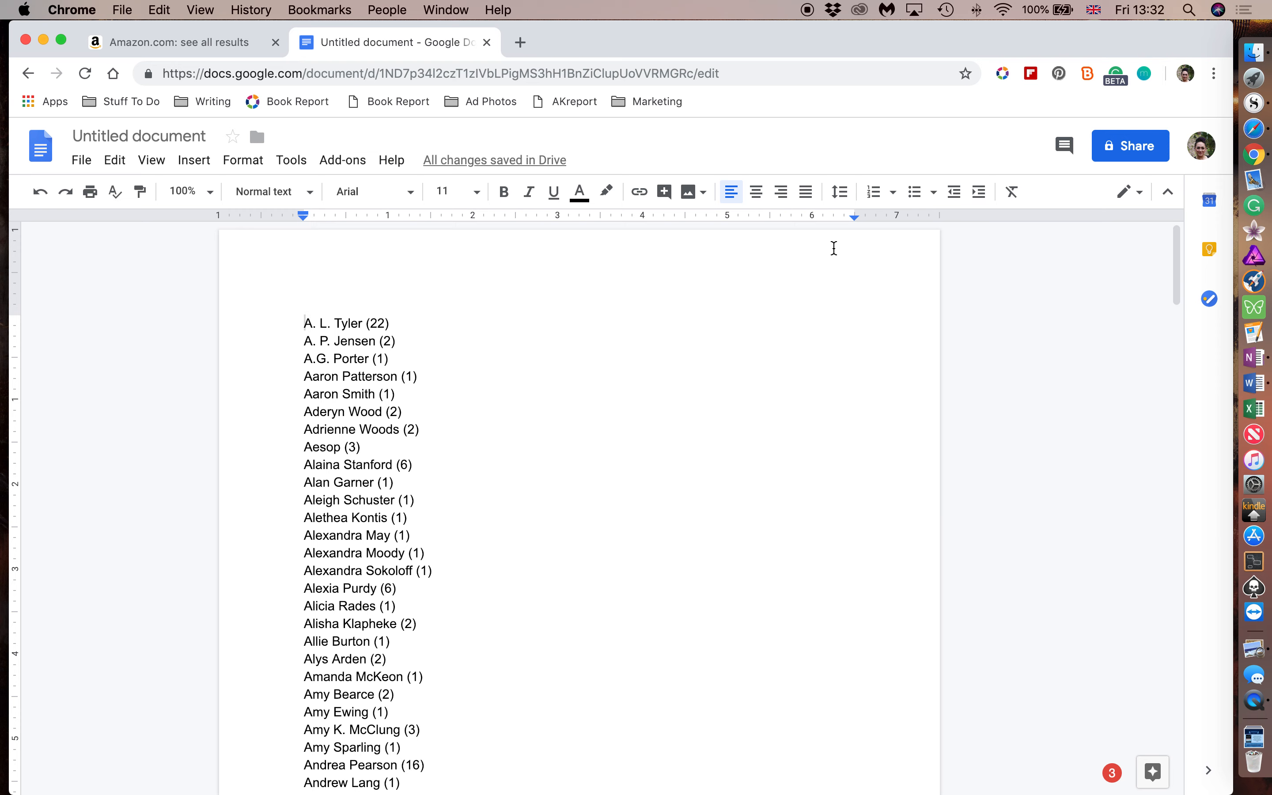
Replace all matches of the regular expression "..[0-9]+." in the document with nothing, then close Find and replace
{"action": "key", "text": "super+f"}
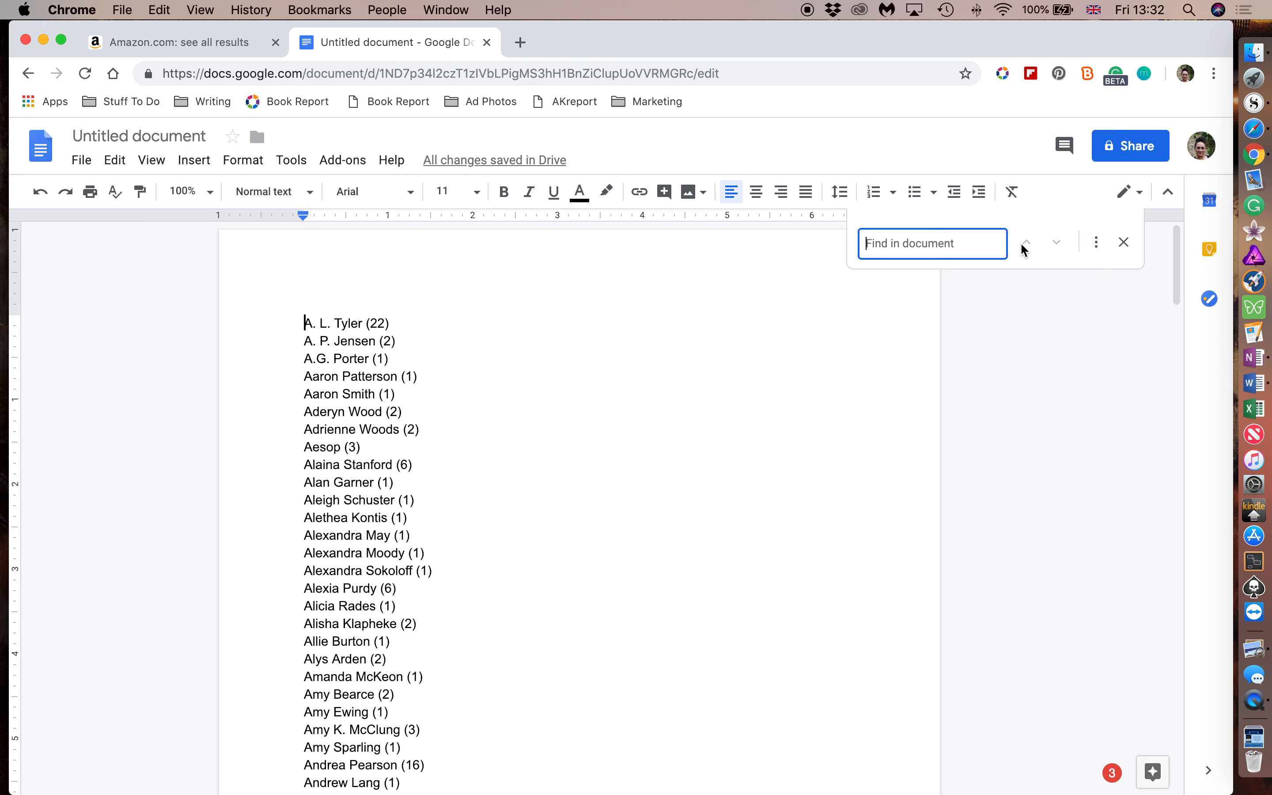
{"action": "left_click", "coordinate": [1098, 243]}
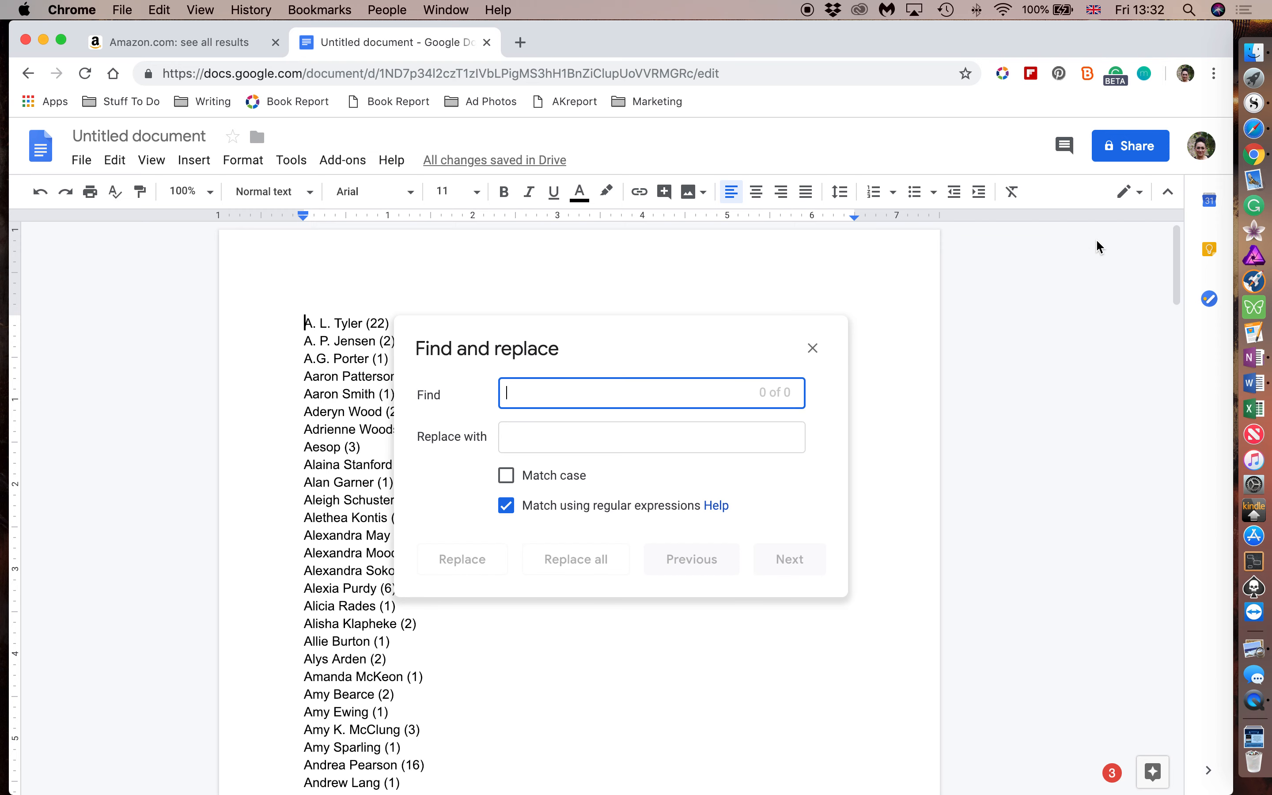
{"action": "type", "text": "..[0-9]+."}
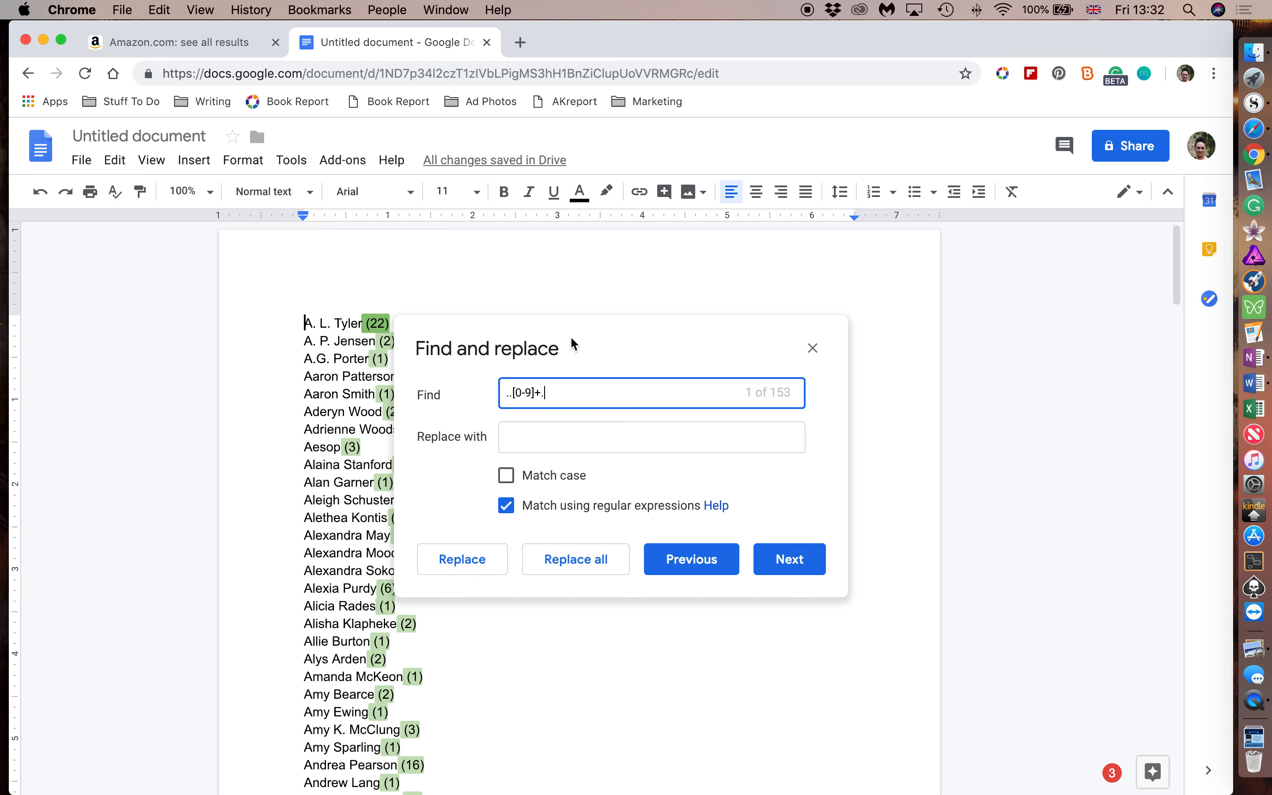
{"action": "left_click", "coordinate": [525, 433]}
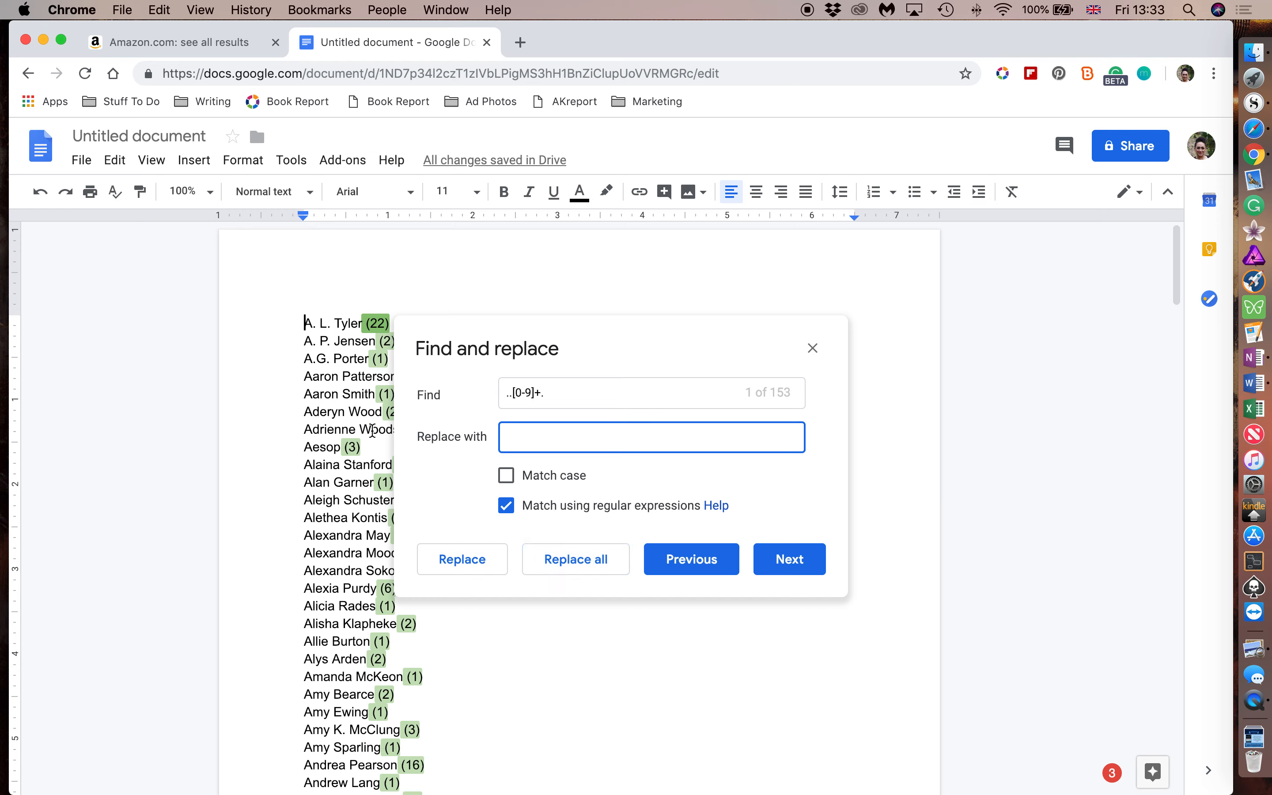
{"action": "left_click", "coordinate": [577, 558]}
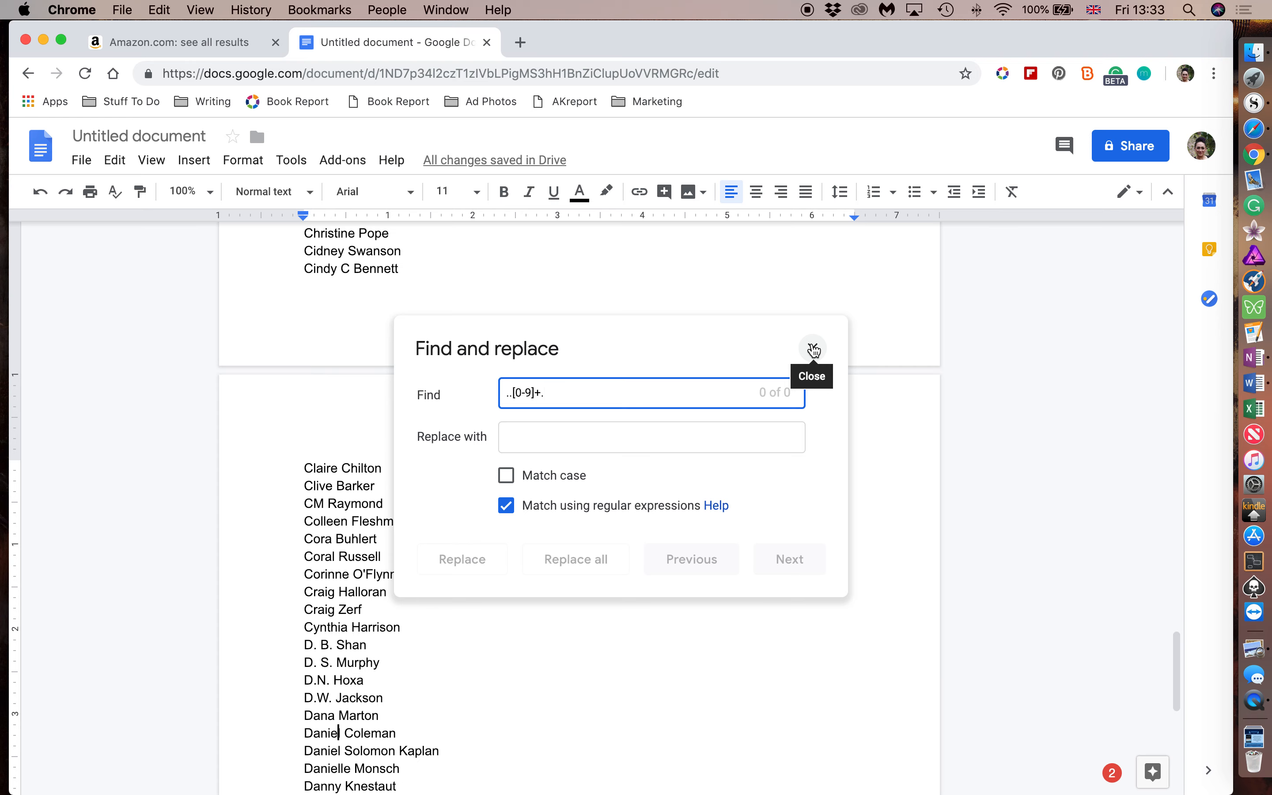
{"action": "left_click", "coordinate": [814, 350]}
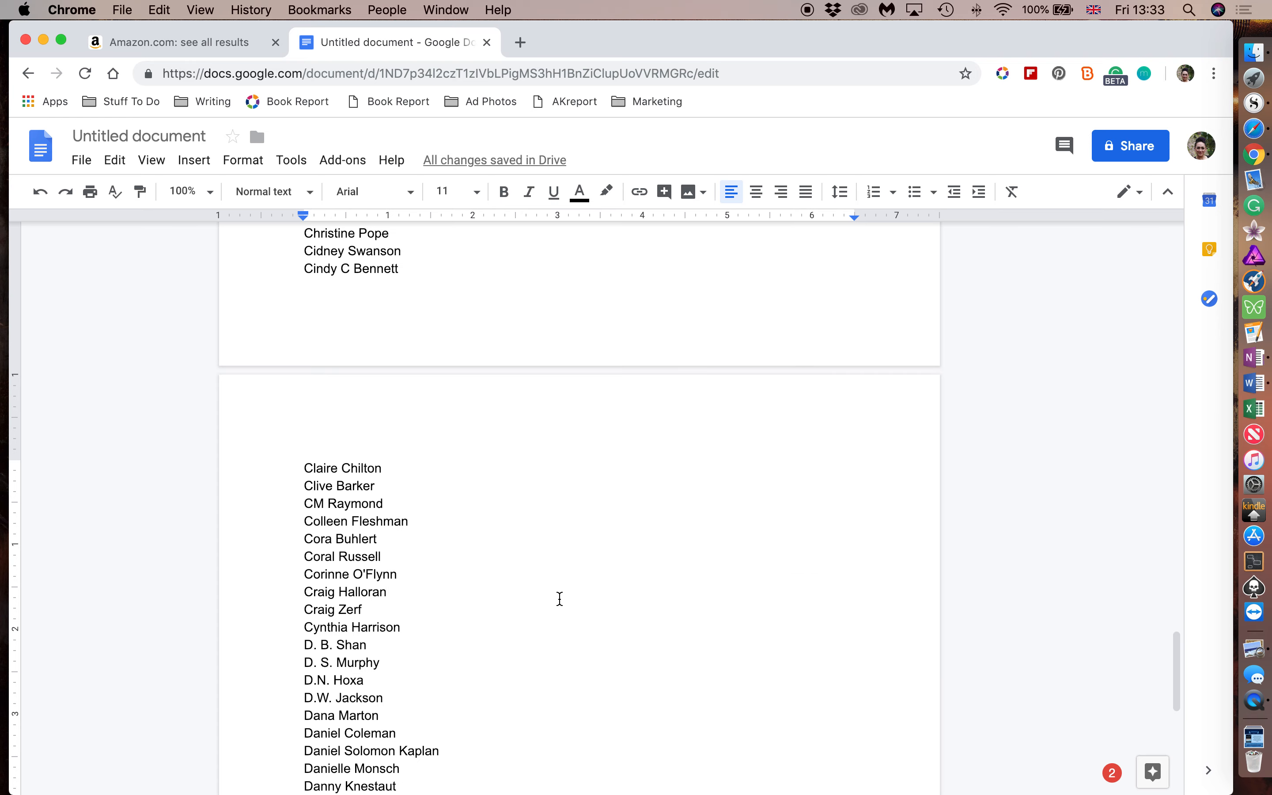
Check the document's author list from start to end for leftover bracketed numbers, briefly consulting the Amazon author page as well
{"action": "scroll", "coordinate": [559, 599], "scroll_direction": "up", "scroll_amount": 10}
{"action": "scroll", "coordinate": [560, 600], "scroll_direction": "up", "scroll_amount": 15}
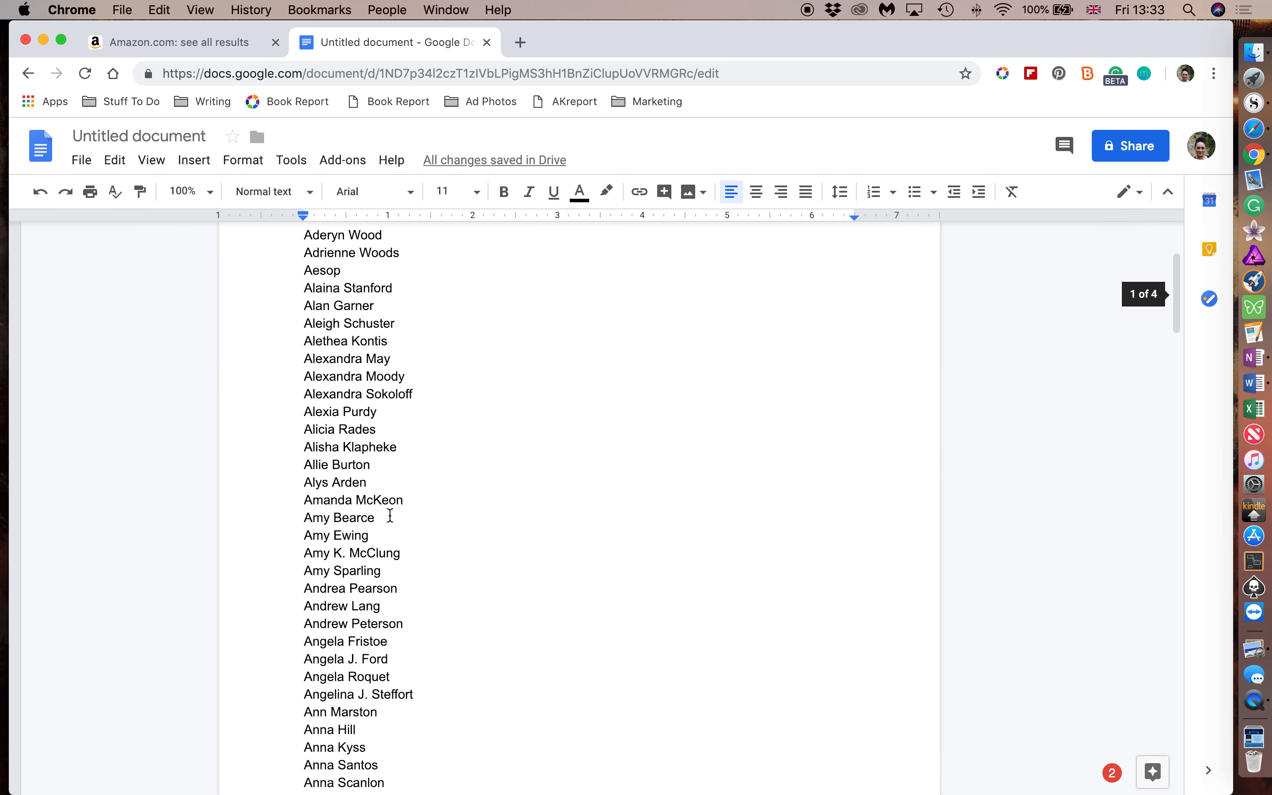
{"action": "scroll", "coordinate": [390, 517], "scroll_direction": "down", "scroll_amount": 20}
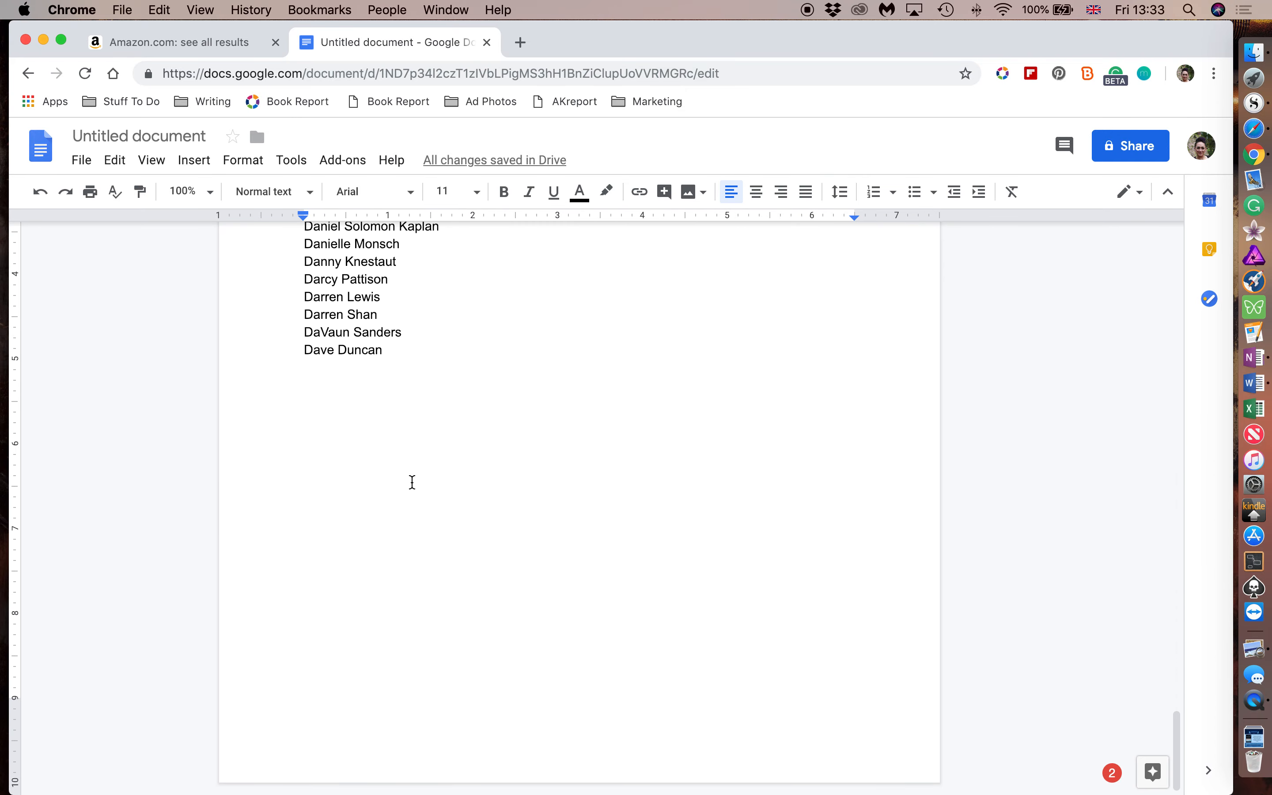
{"action": "scroll", "coordinate": [412, 483], "scroll_direction": "up", "scroll_amount": 10}
{"action": "scroll", "coordinate": [411, 491], "scroll_direction": "up", "scroll_amount": 15}
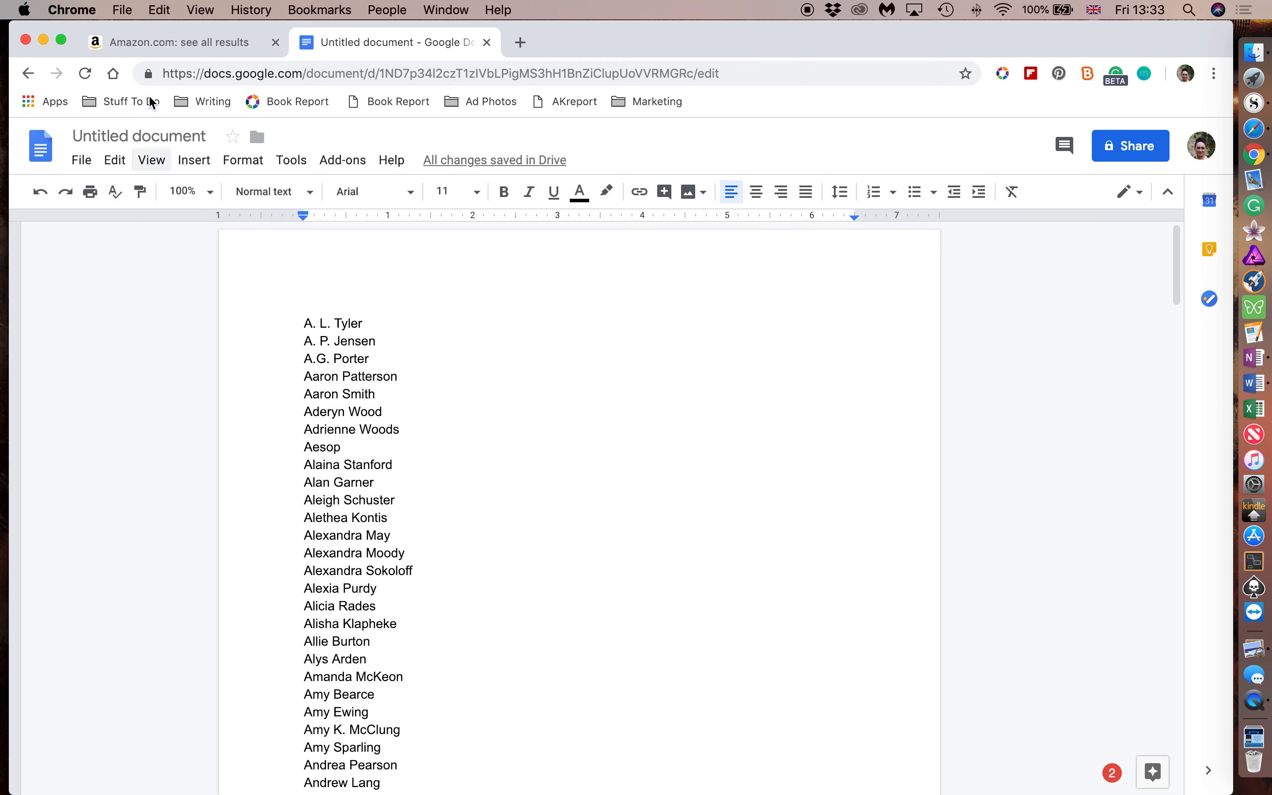
{"action": "left_click", "coordinate": [185, 44]}
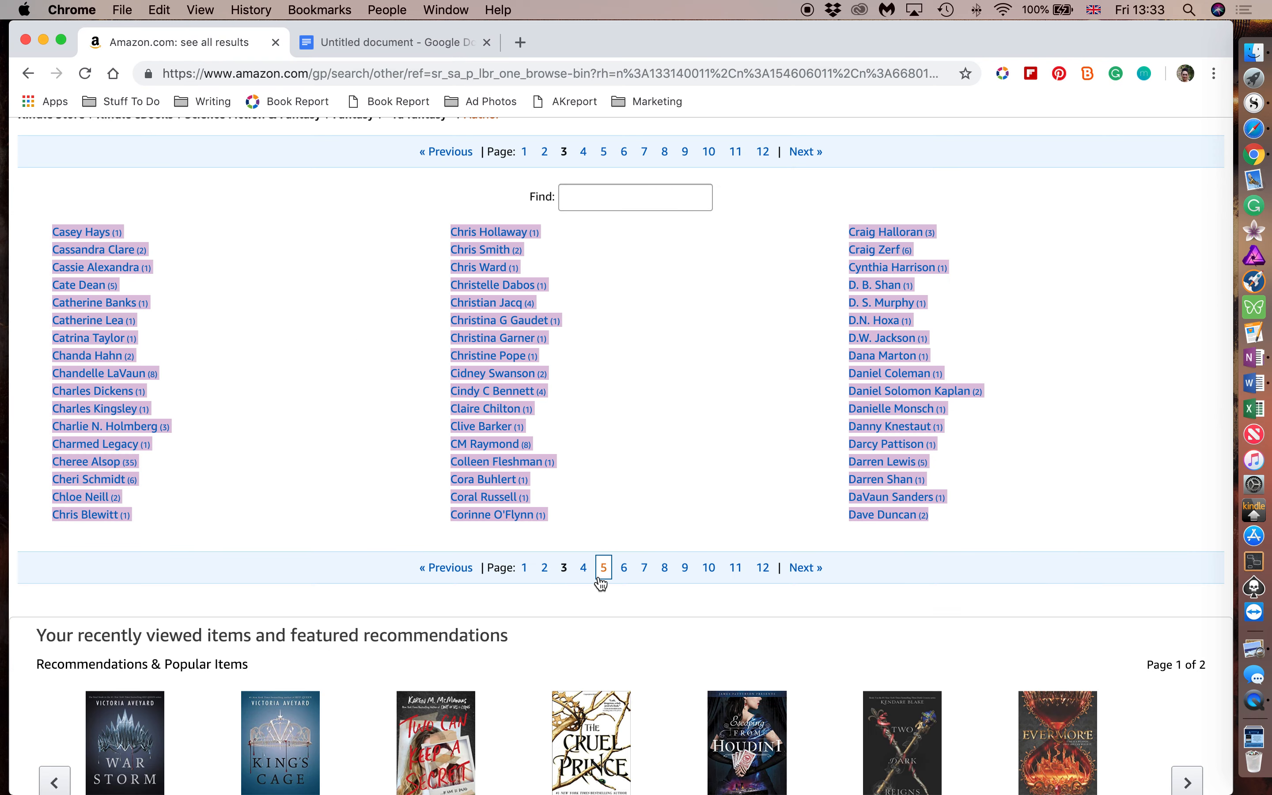
{"action": "left_click", "coordinate": [425, 42]}
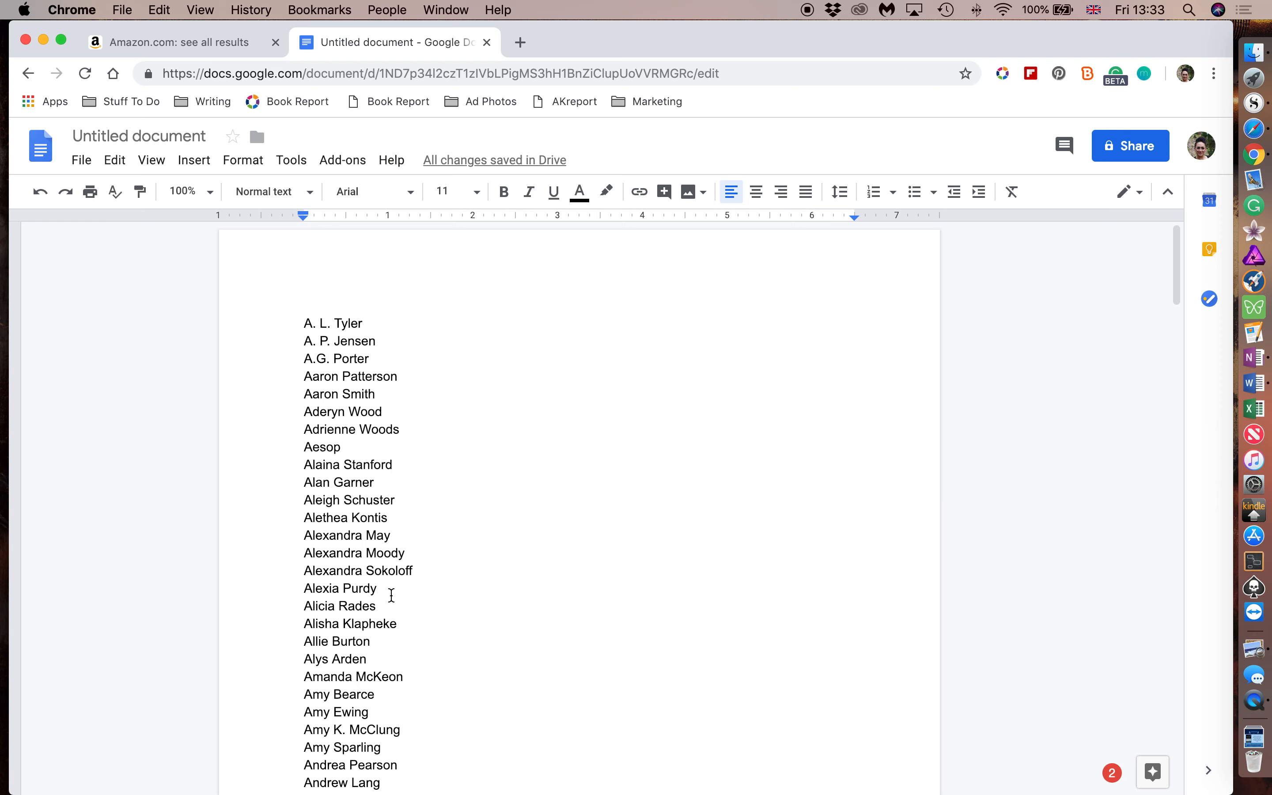
{"action": "scroll", "coordinate": [374, 564], "scroll_direction": "down", "scroll_amount": 3}
{"action": "scroll", "coordinate": [374, 564], "scroll_direction": "down", "scroll_amount": 2}
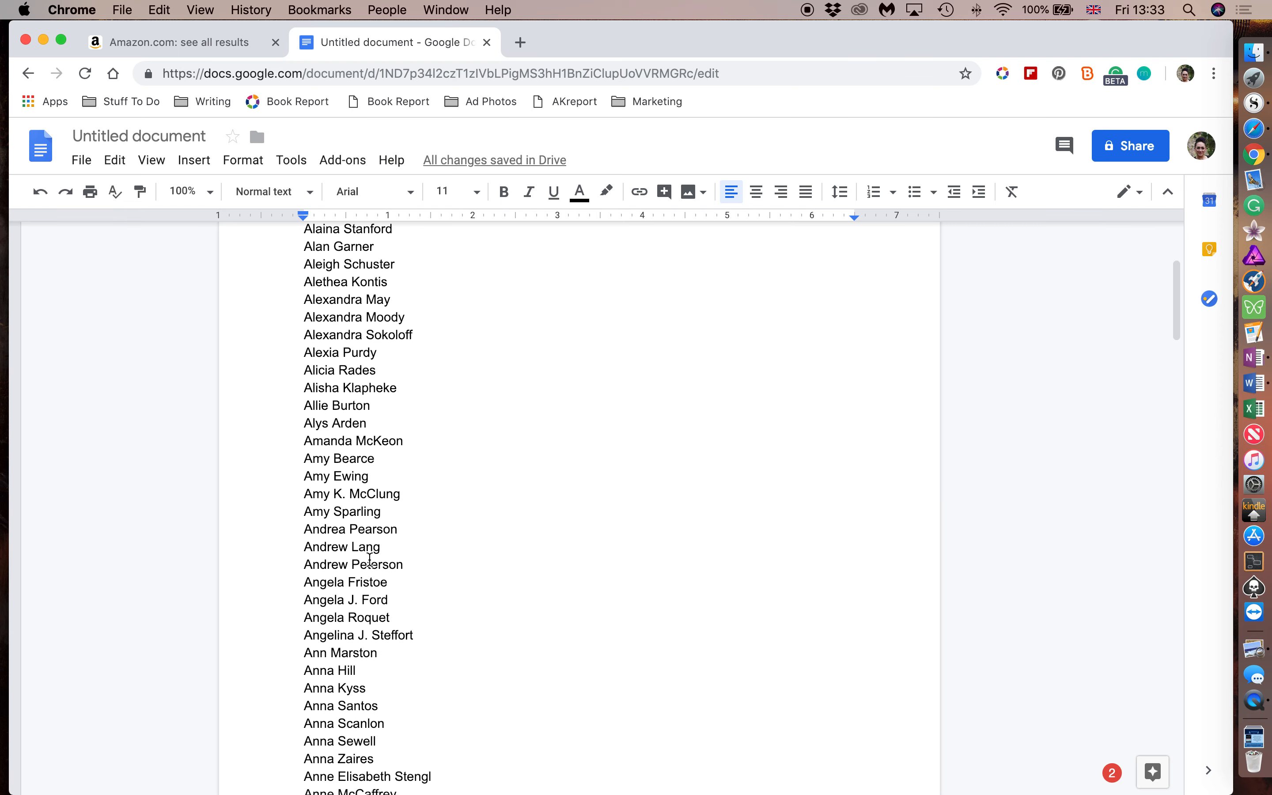
{"action": "scroll", "coordinate": [369, 559], "scroll_direction": "down", "scroll_amount": 3}
{"action": "scroll", "coordinate": [369, 559], "scroll_direction": "down", "scroll_amount": 9}
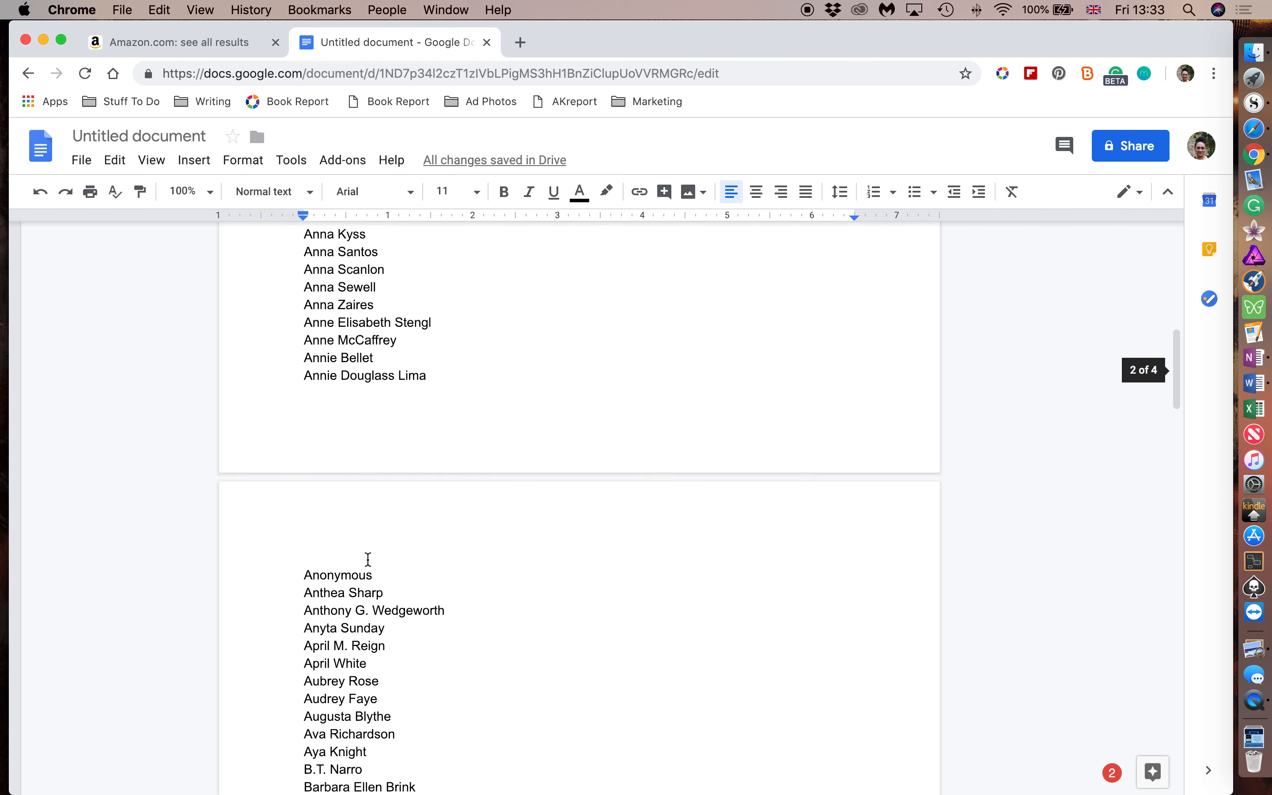
{"action": "scroll", "coordinate": [368, 559], "scroll_direction": "down", "scroll_amount": 7}
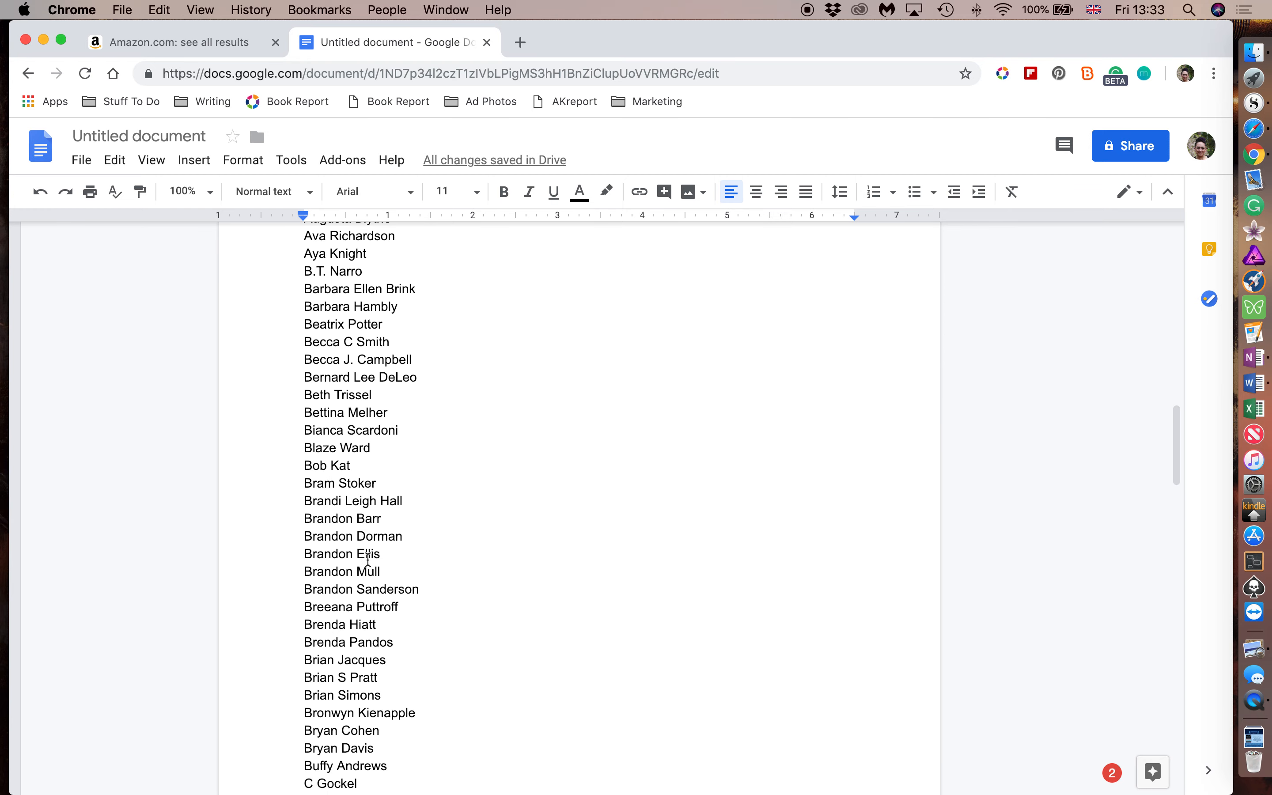
{"action": "scroll", "coordinate": [379, 635], "scroll_direction": "down", "scroll_amount": 2}
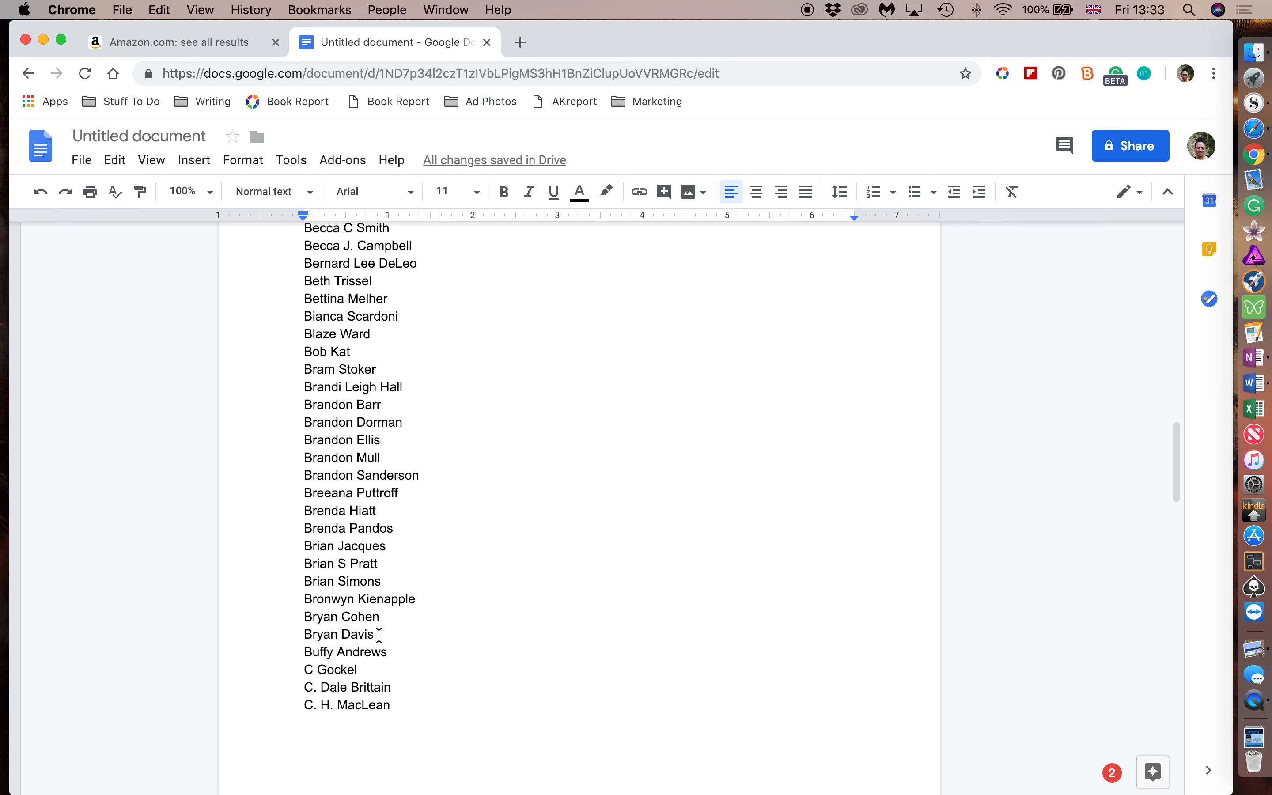
{"action": "scroll", "coordinate": [389, 668], "scroll_direction": "down", "scroll_amount": 12}
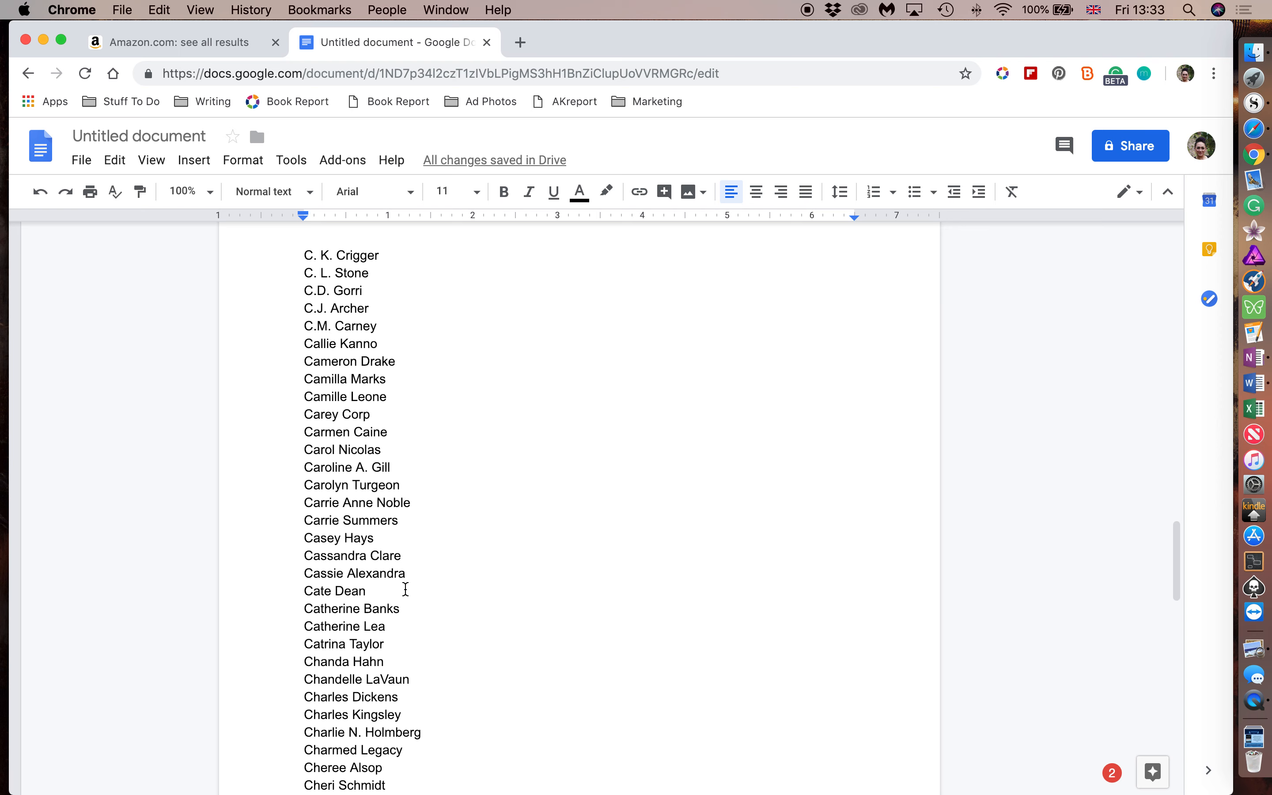
{"action": "scroll", "coordinate": [405, 589], "scroll_direction": "down", "scroll_amount": 15}
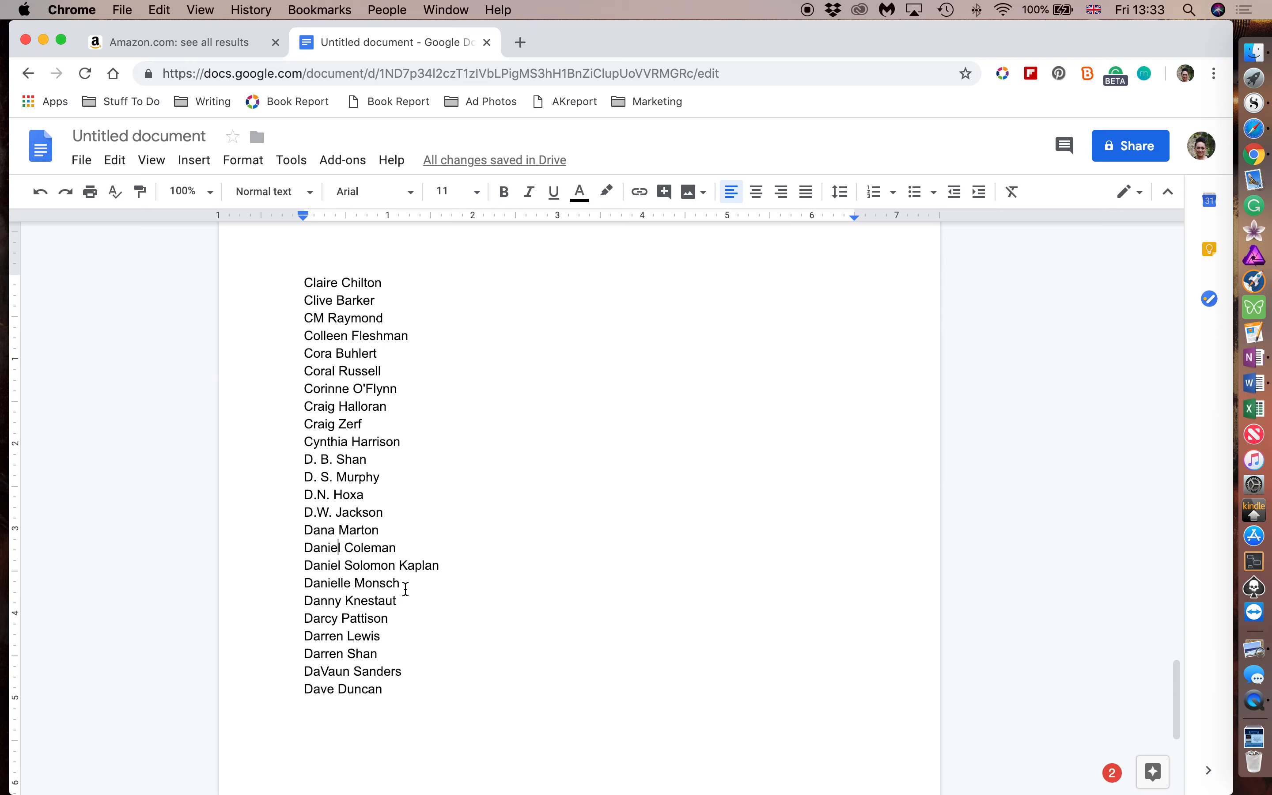
{"action": "scroll", "coordinate": [405, 589], "scroll_direction": "up", "scroll_amount": 20}
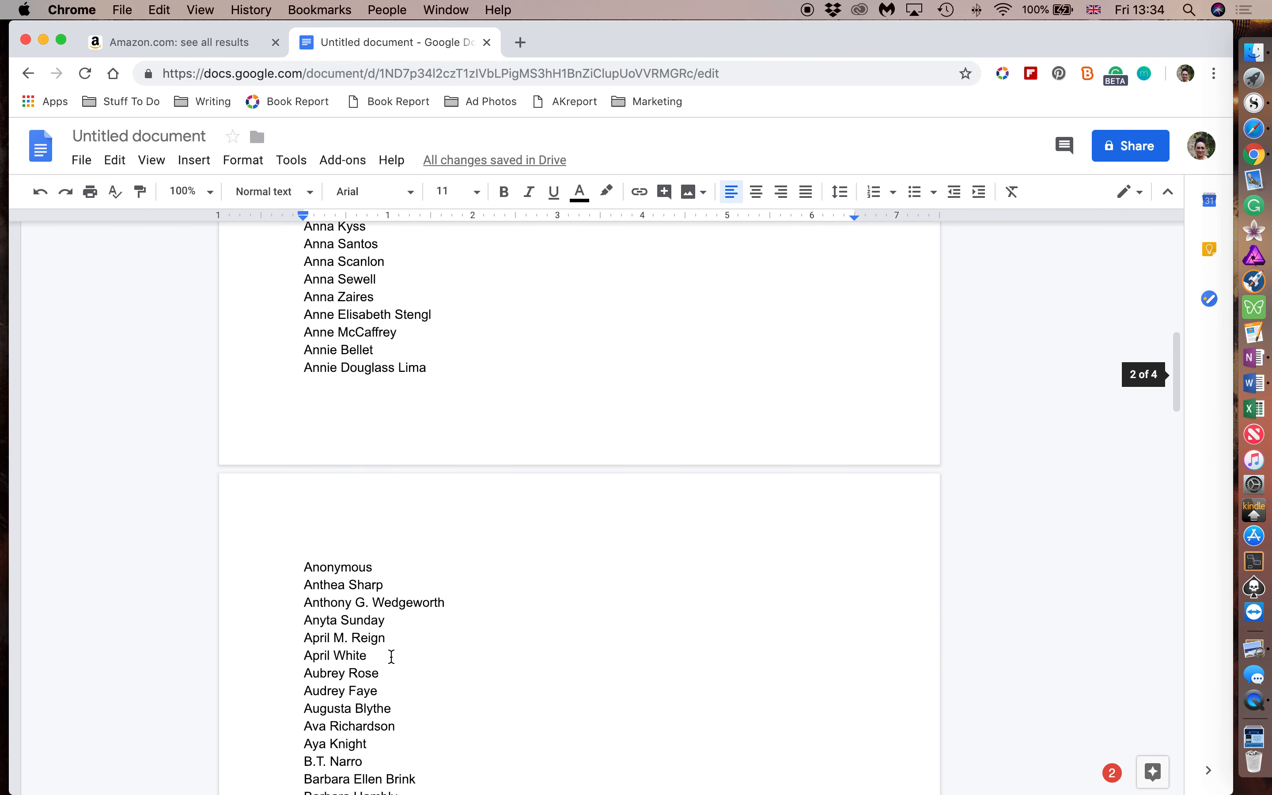
{"action": "scroll", "coordinate": [362, 649], "scroll_direction": "up", "scroll_amount": 10}
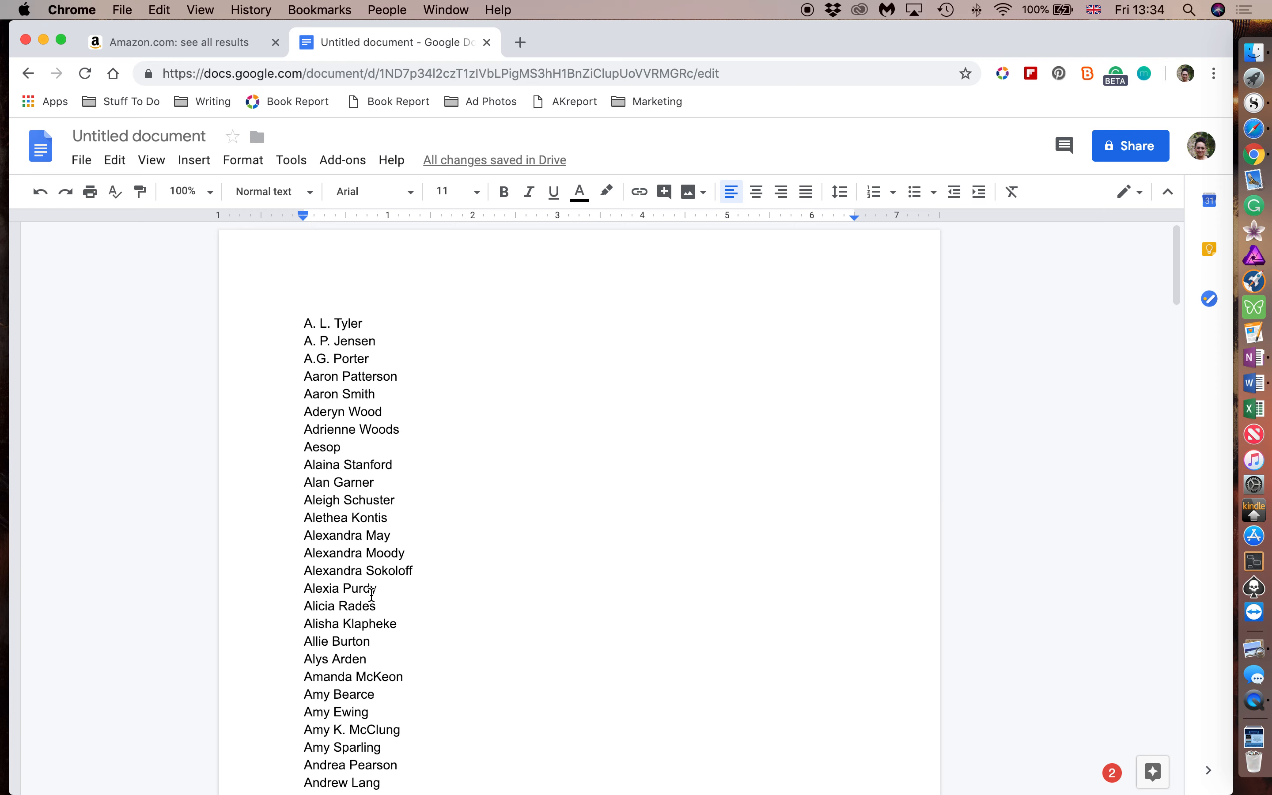